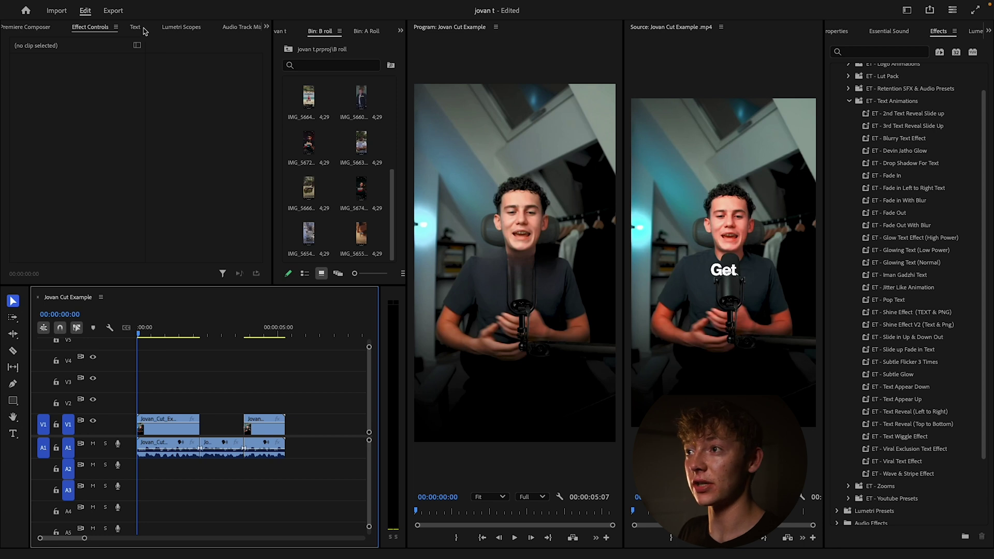
Step: Create captions from the transcript with maximum length and minimum duration at their lowest values and single-line captions
click(142, 29)
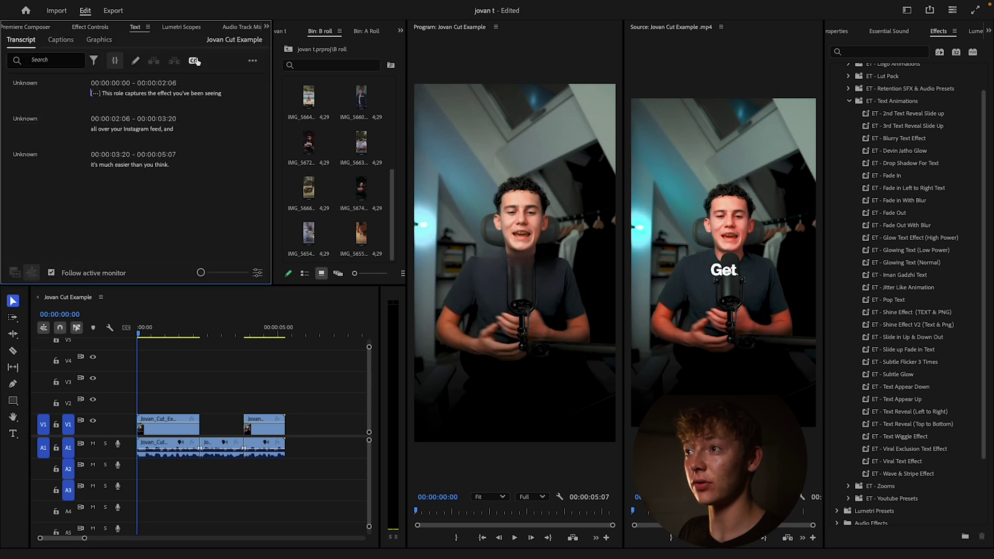
click(61, 40)
click(21, 39)
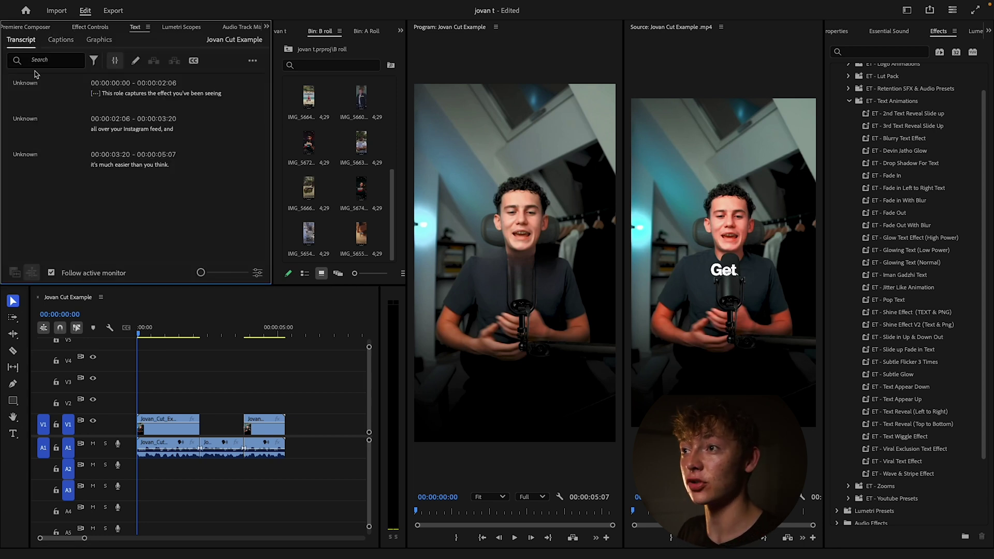
click(61, 40)
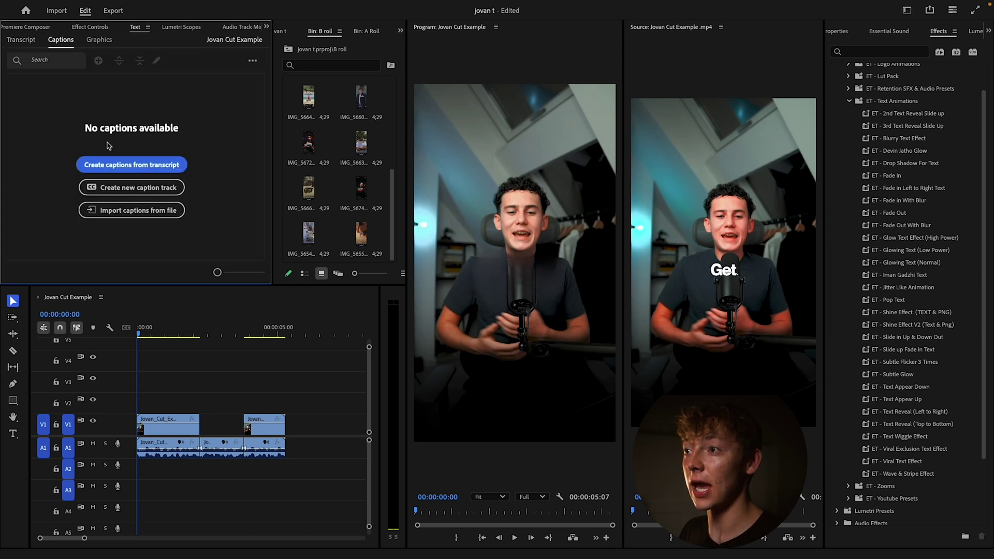
click(113, 165)
click(392, 302)
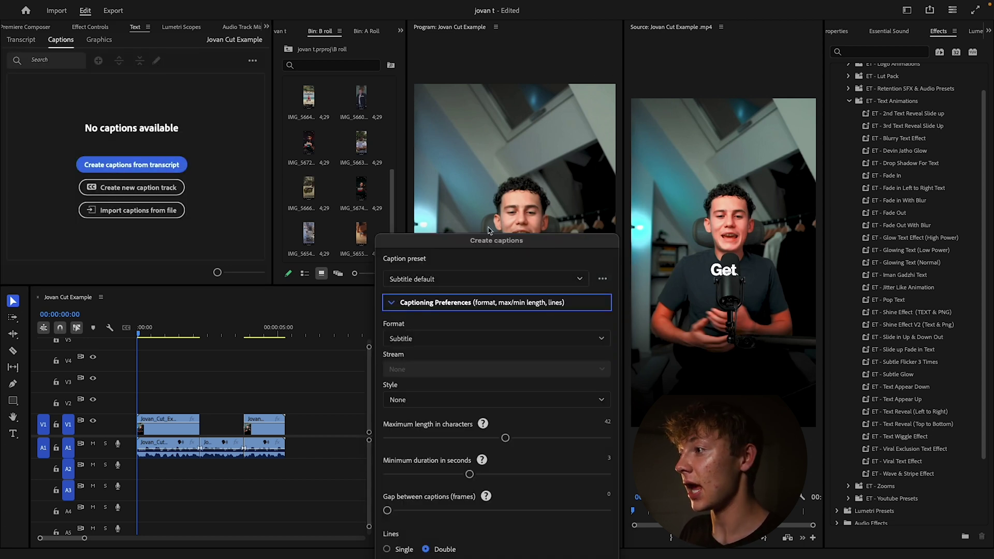
drag(520, 51, 348, 61)
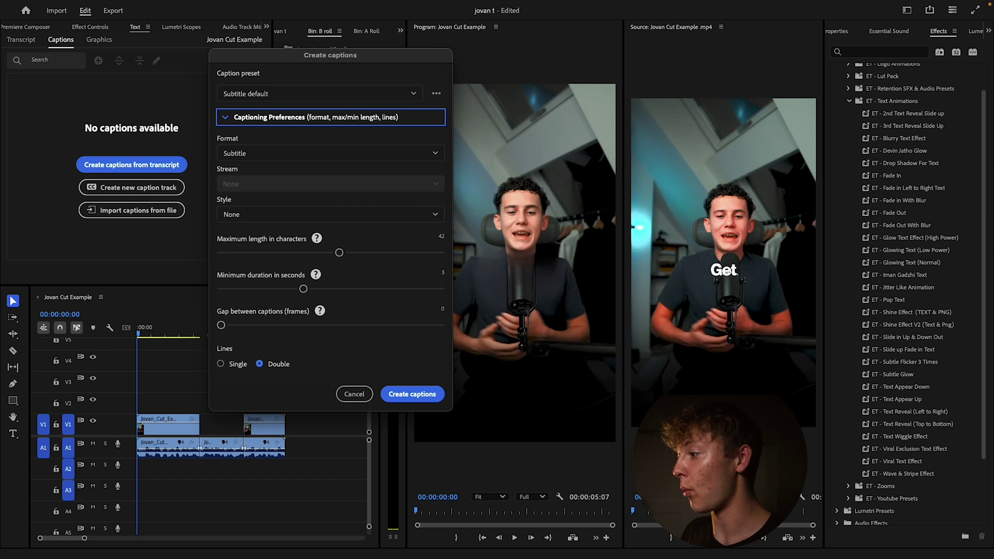
drag(339, 252, 221, 252)
drag(303, 288, 221, 288)
click(228, 365)
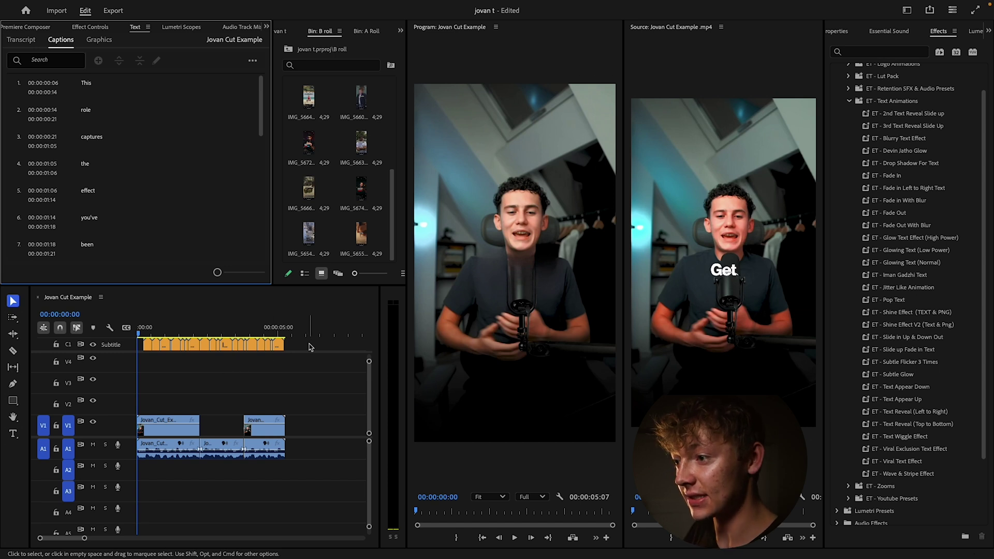
Step: Play the sequence to review the one-word captions against the speech
scroll(207, 374, up, 4)
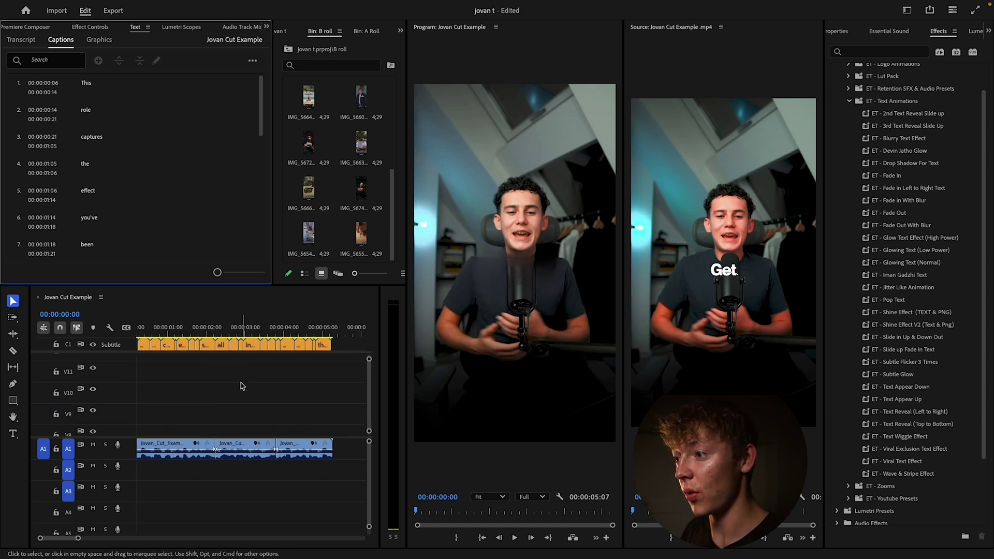
scroll(191, 381, down, 1)
scroll(191, 381, down, 3)
click(193, 381)
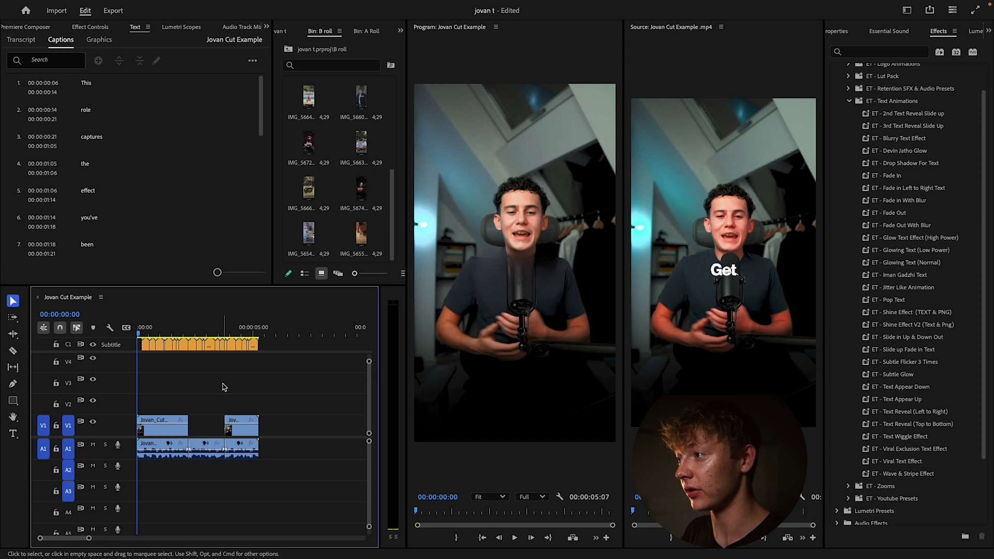
key(space)
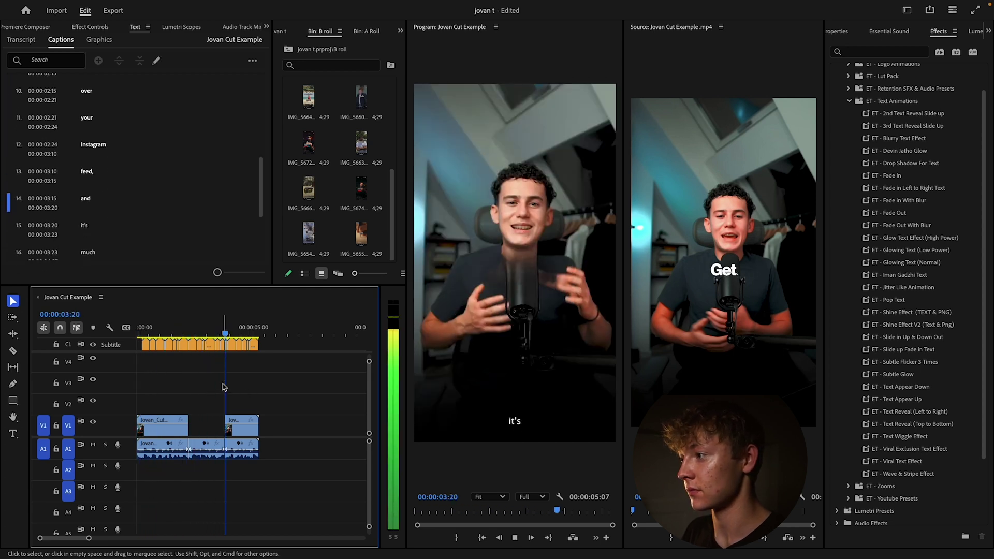
key(space)
Step: Select all captions on the Subtitle track and align them to the centre zone of the frame
drag(253, 333, 147, 333)
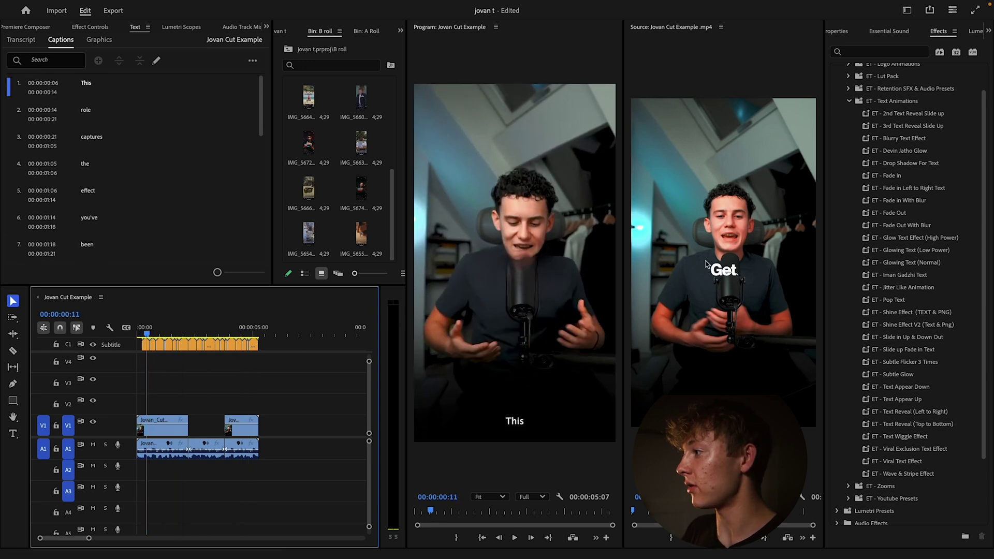
drag(288, 339, 139, 364)
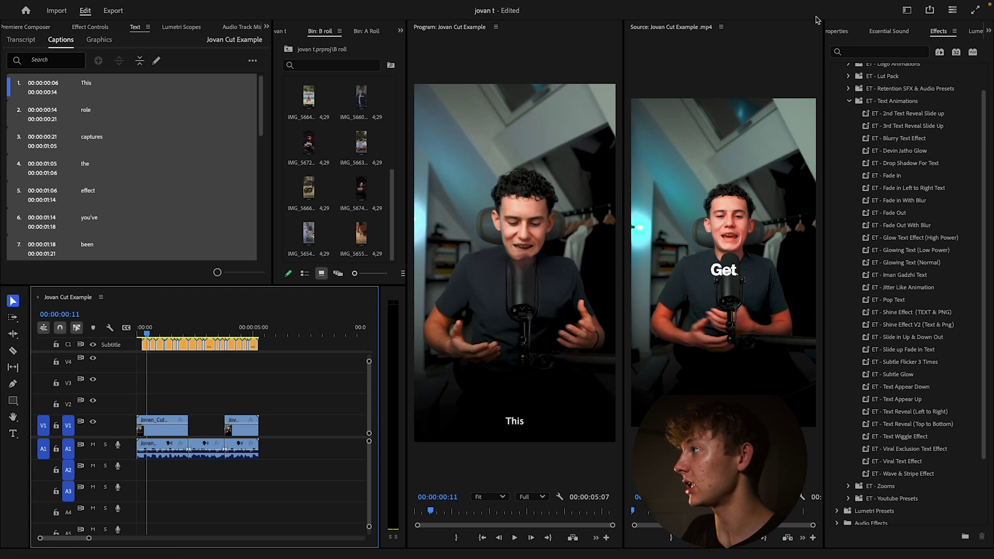
click(839, 32)
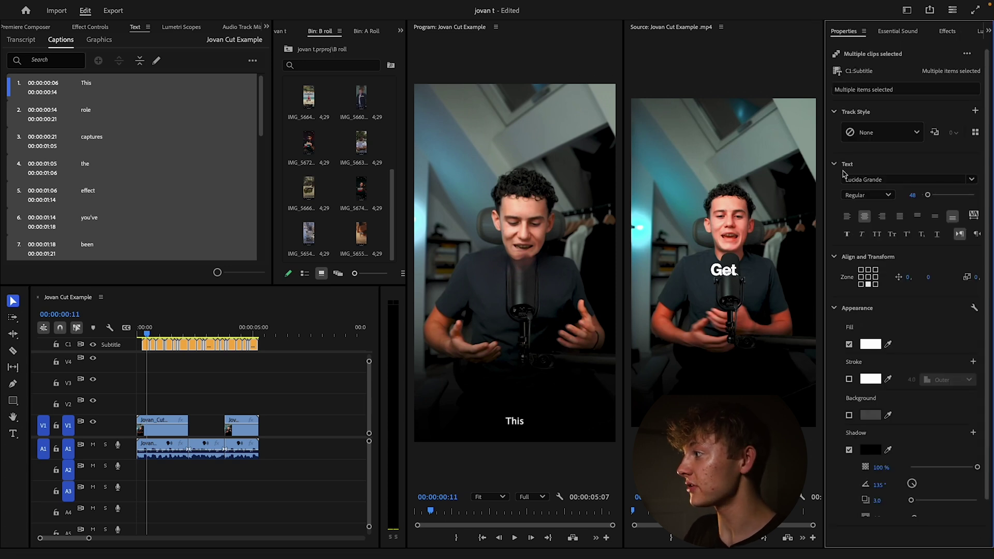
click(869, 278)
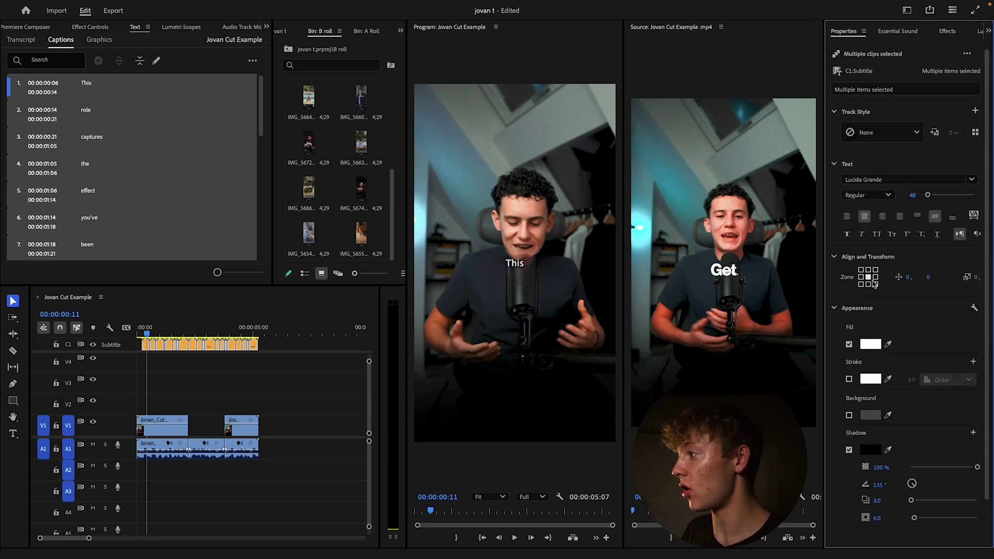
click(875, 284)
click(869, 279)
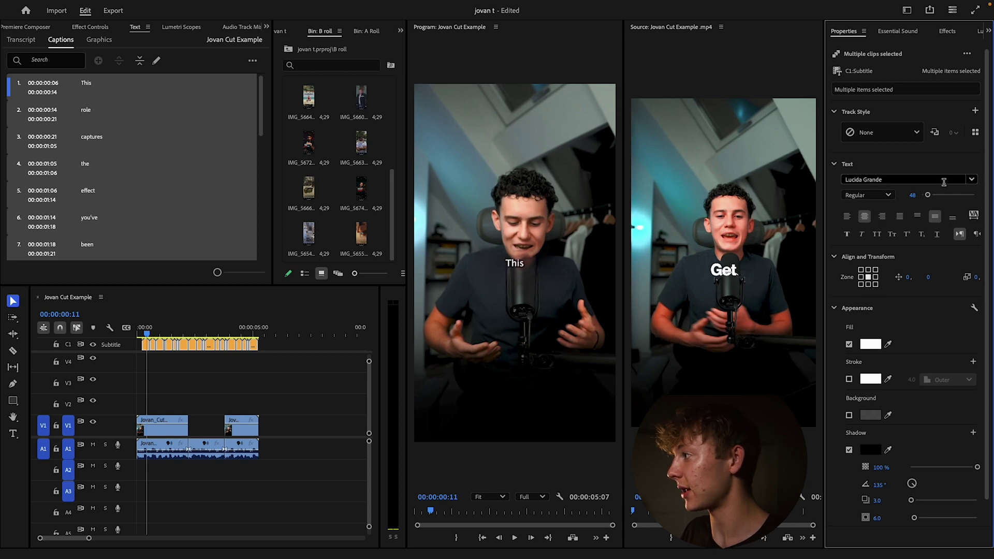
Step: Format all captions in Montserrat Black at size 106 and turn off their shadow
click(972, 179)
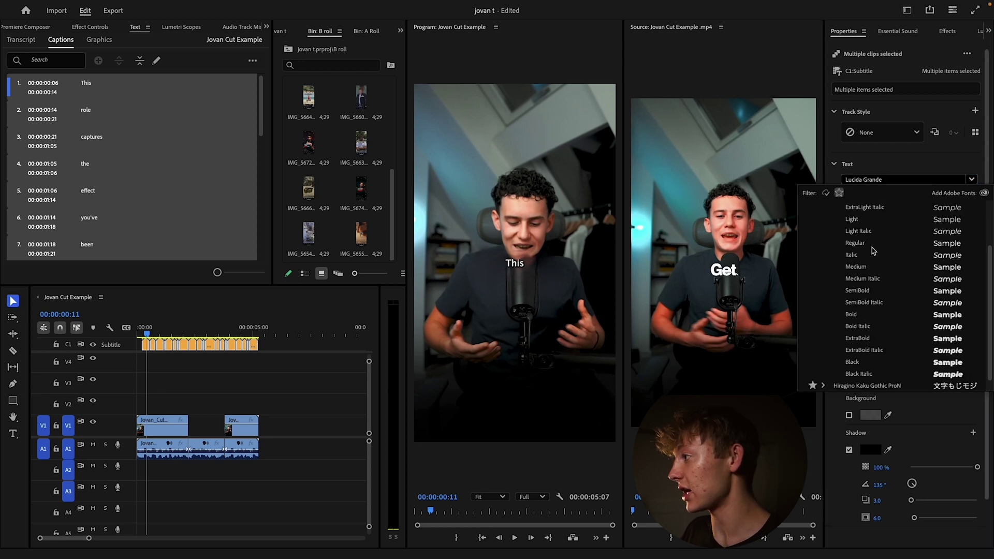
scroll(873, 251, down, 1)
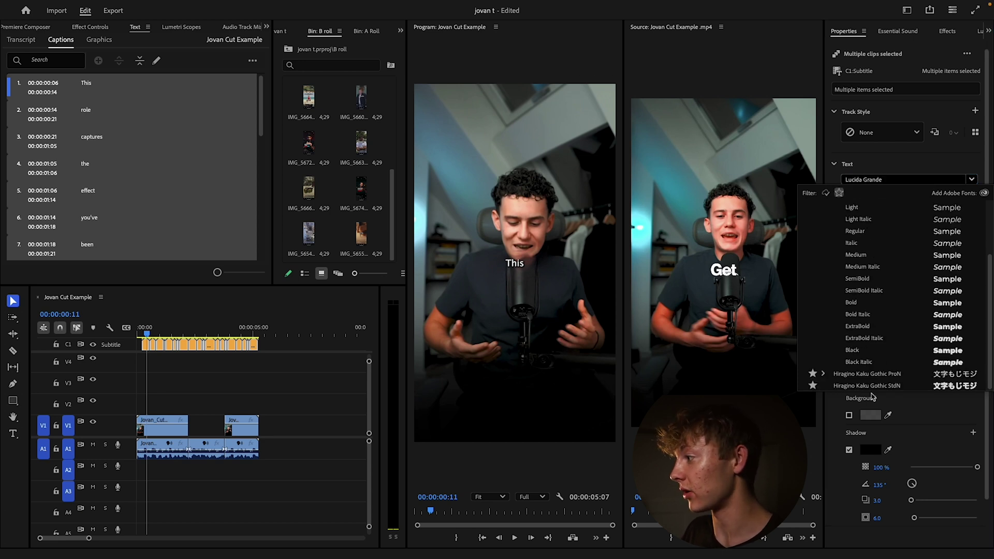
click(867, 354)
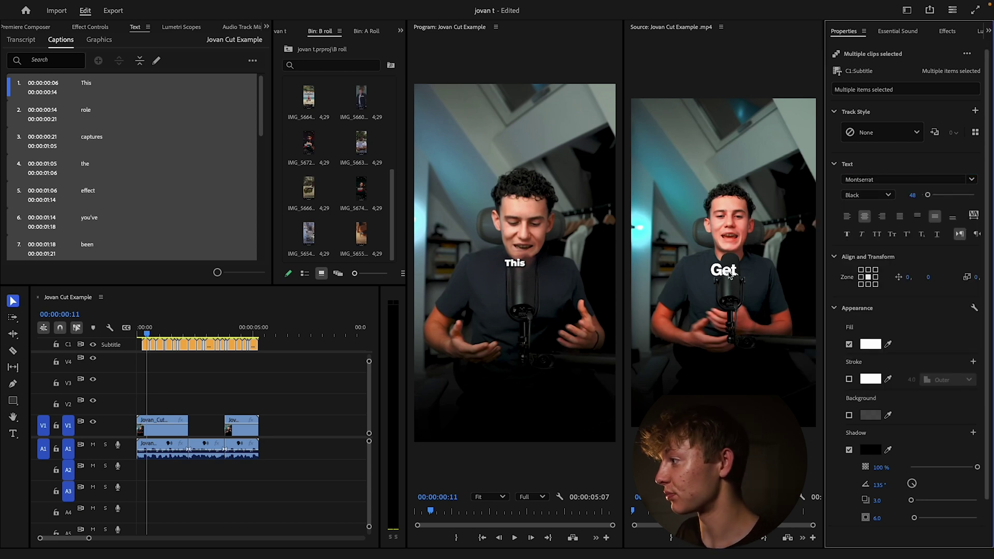
drag(928, 194, 935, 198)
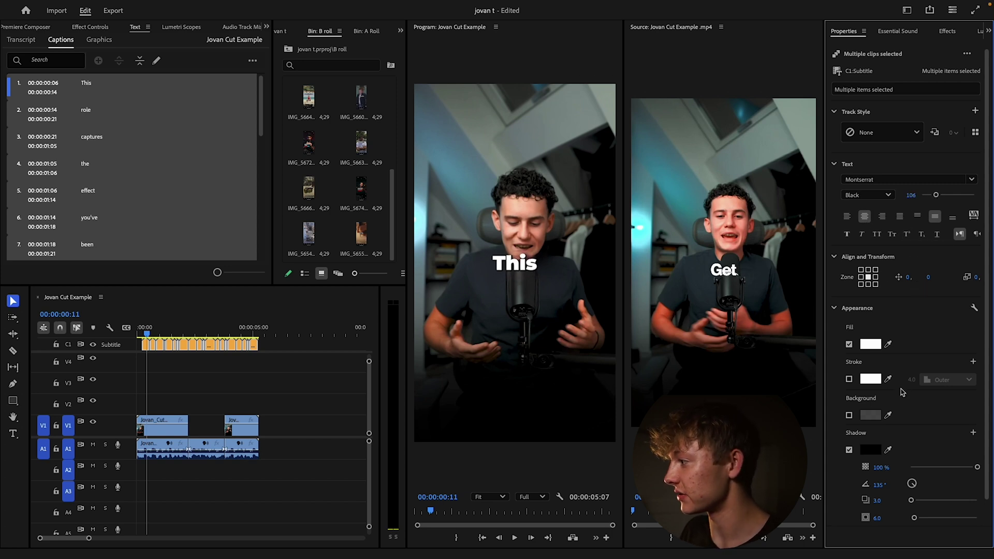
click(849, 450)
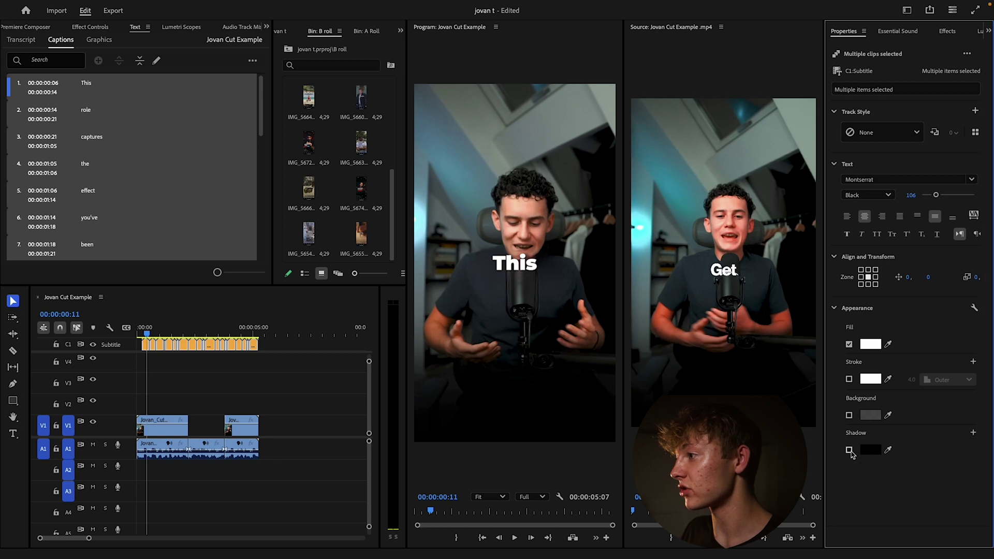
click(270, 372)
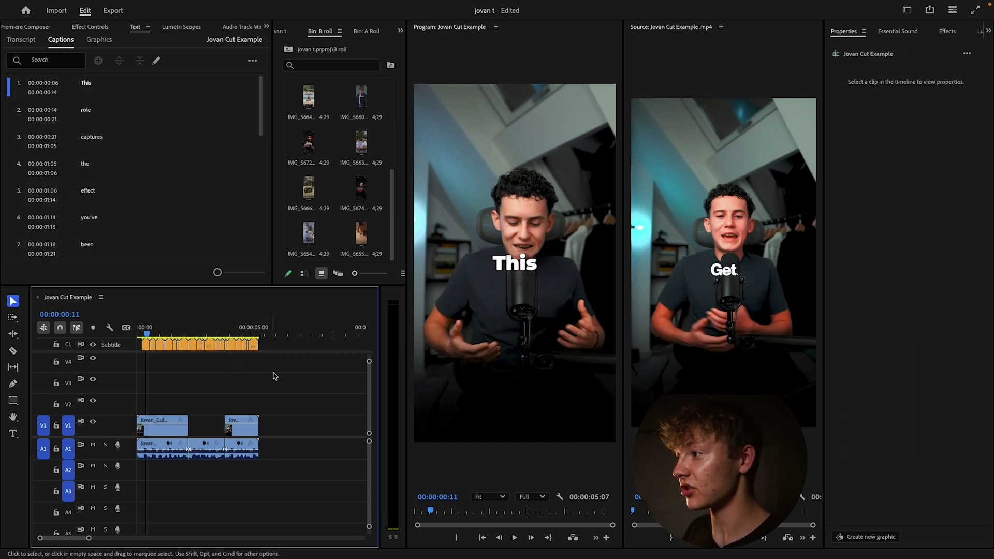
Step: Play the reference clip in the source monitor to examine how its overlapping caption words are arranged
click(715, 455)
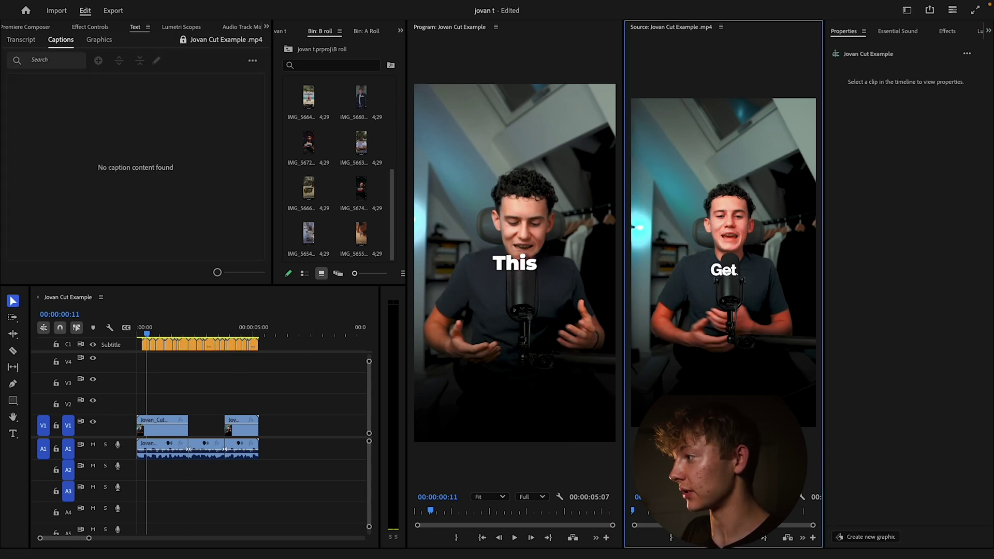
key(space)
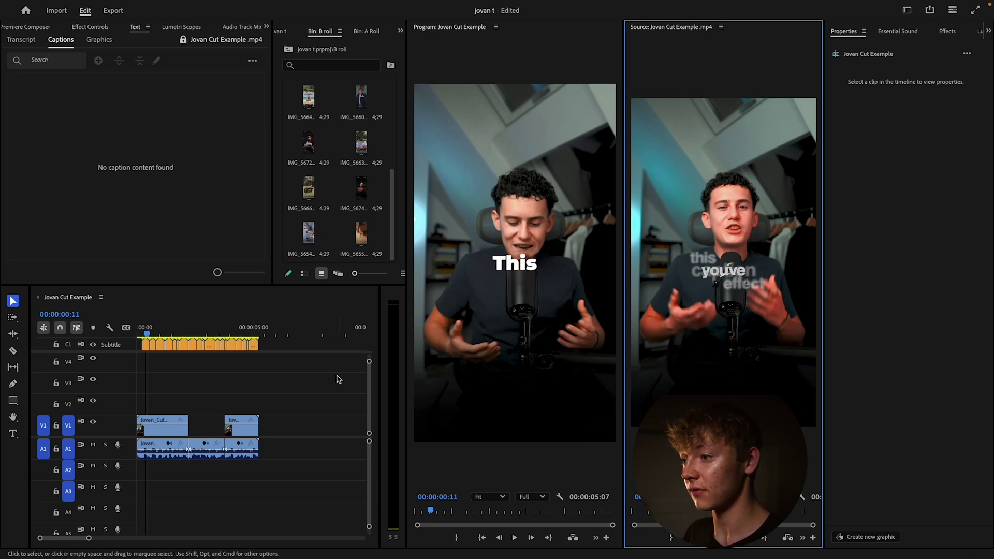
scroll(202, 395, up, 2)
scroll(202, 395, down, 2)
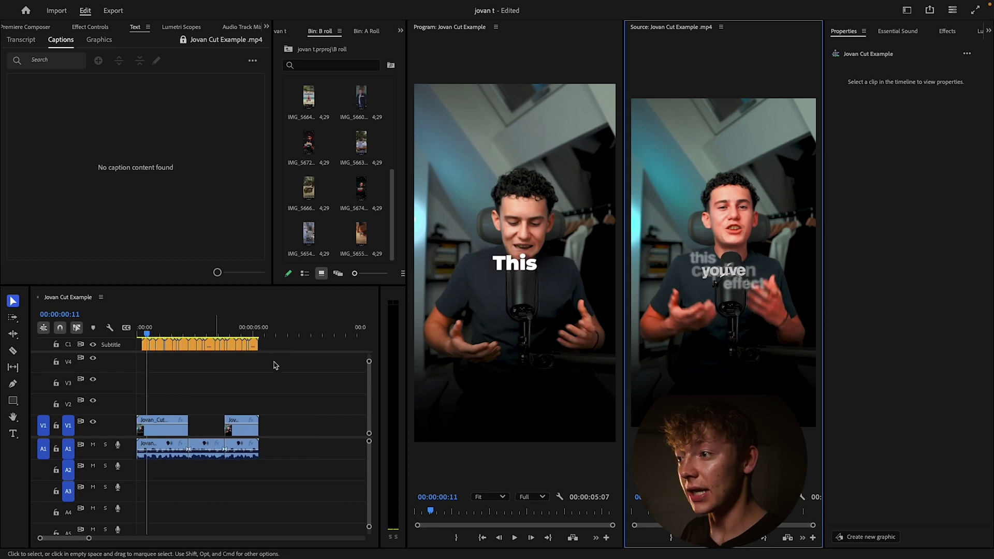
Step: Select every caption on the Subtitle track and upgrade them to graphics
drag(326, 343, 87, 357)
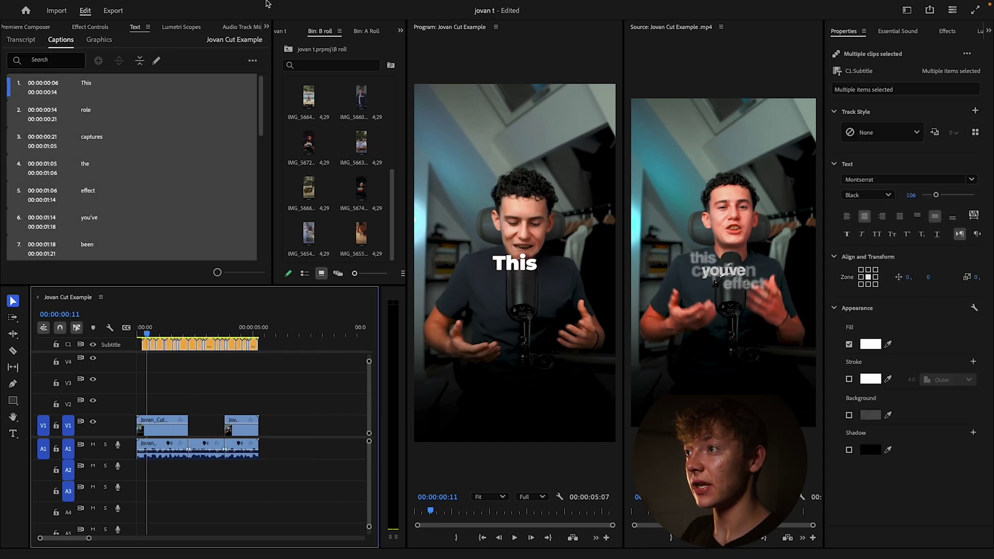
click(257, 6)
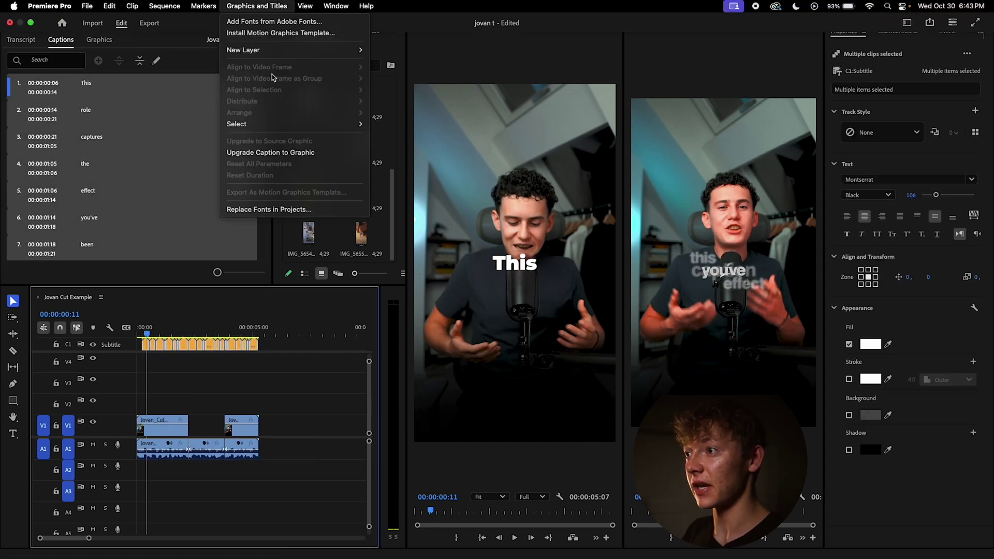
click(261, 153)
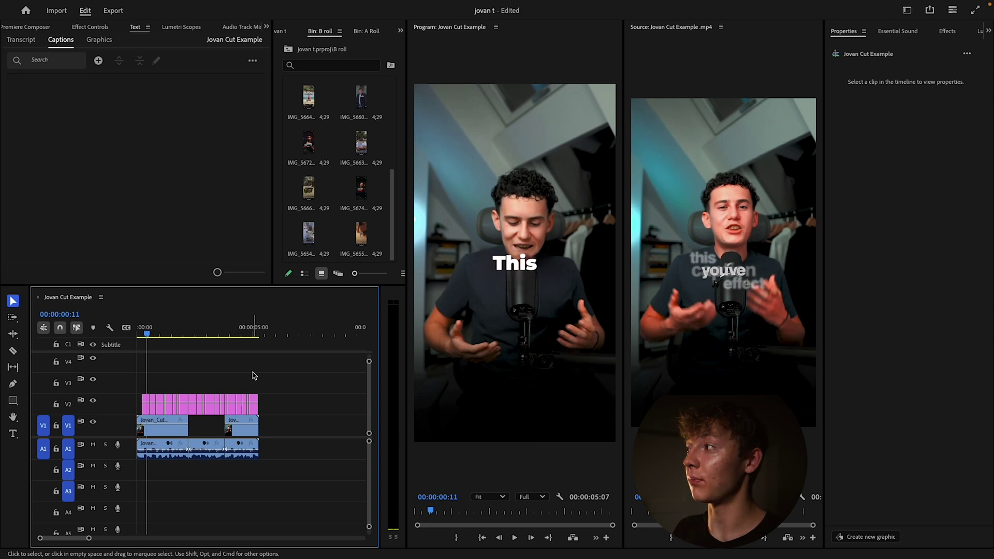
Step: Move the "This" text graphic up and to the left, to position -27 X, 423 Y
click(946, 32)
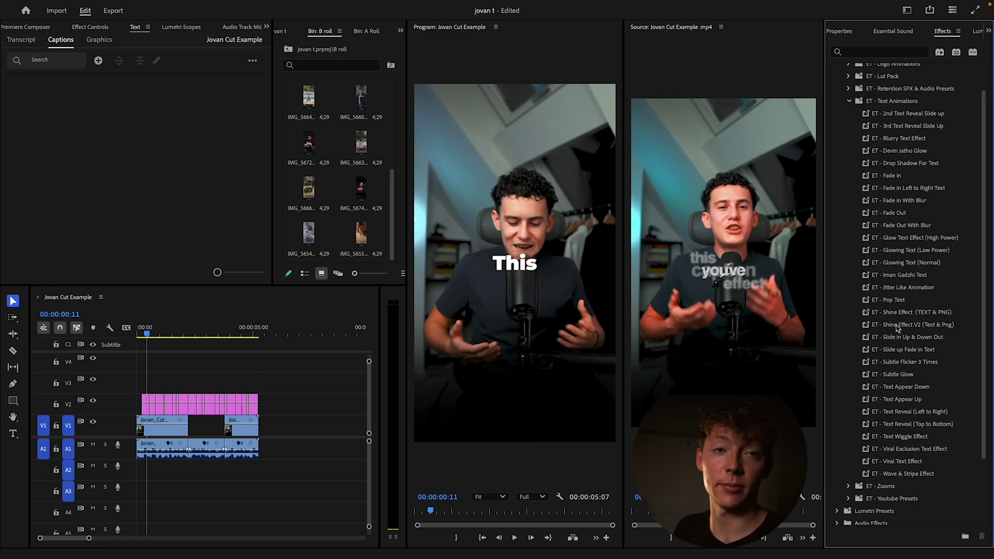
key(=)
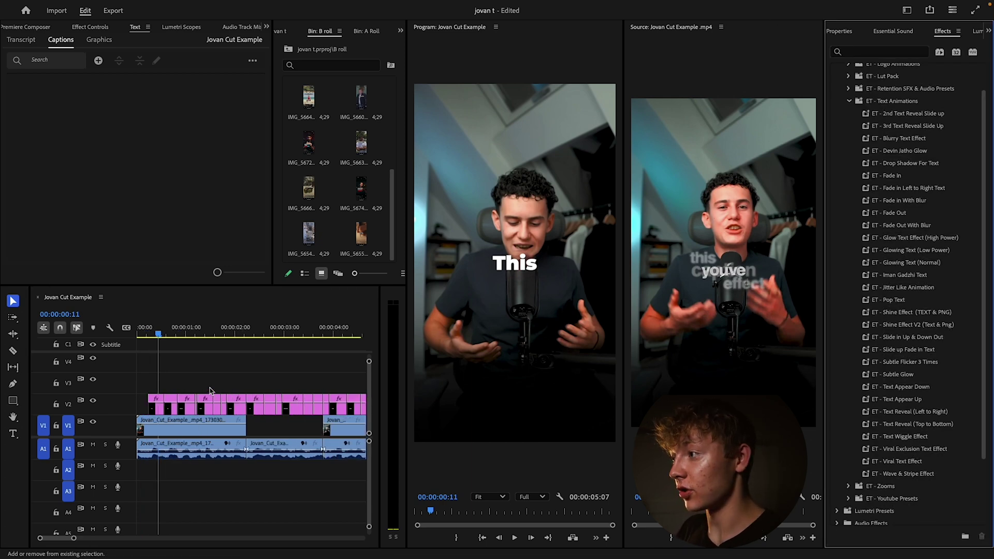
key(space)
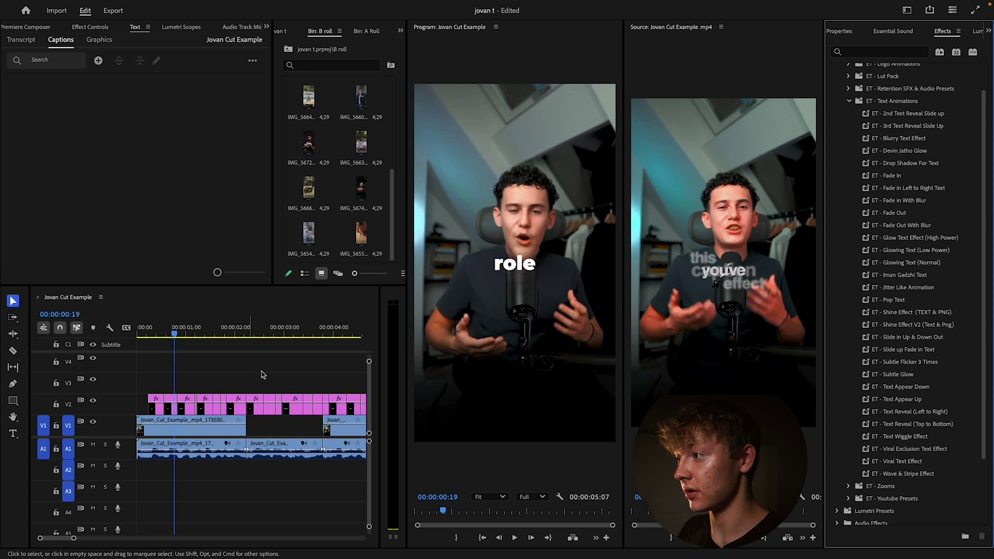
click(159, 334)
click(157, 400)
click(509, 268)
click(853, 31)
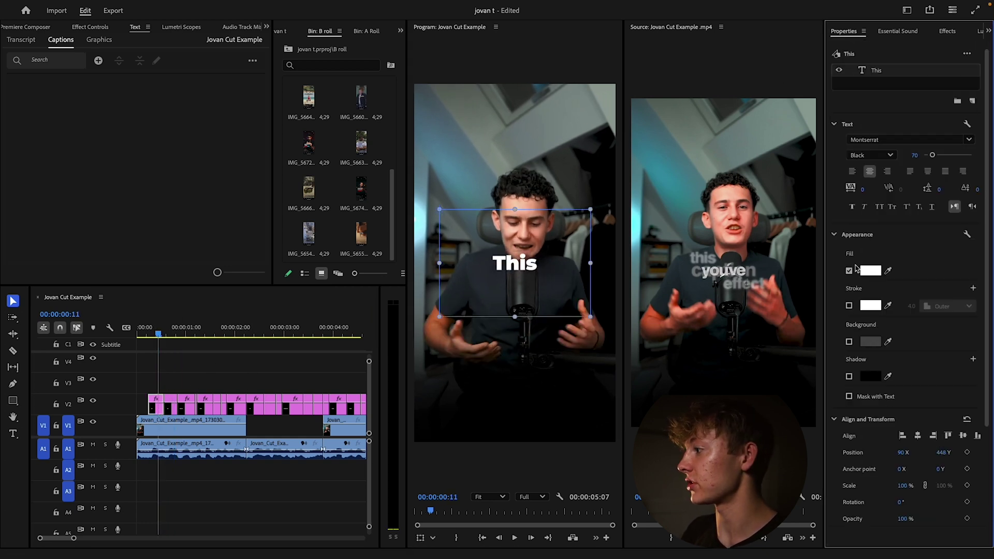
drag(902, 452, 880, 452)
drag(941, 453, 929, 457)
Step: Change the first caption's text from "This" to lowercase "this"
double_click(464, 259)
click(474, 254)
key(BackSpace)
text(t)
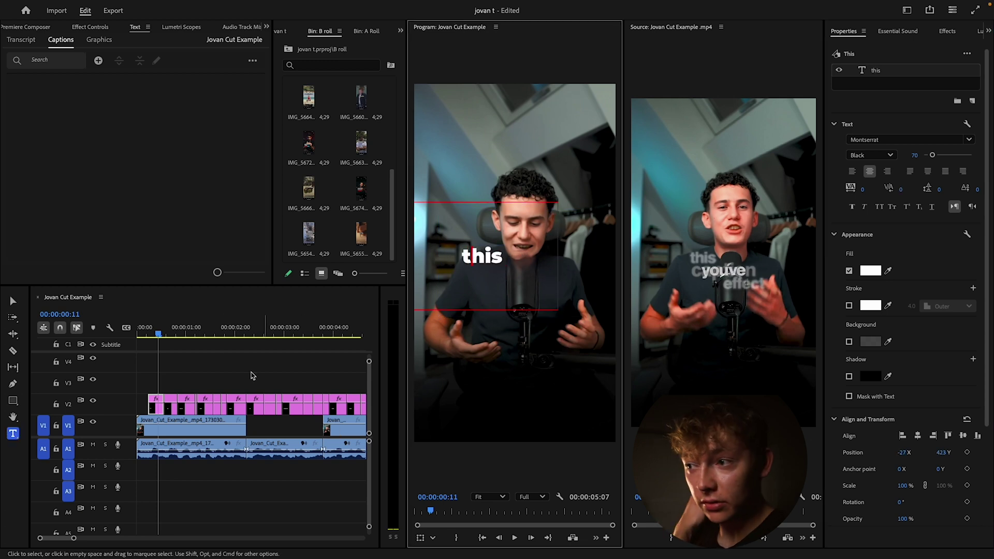
click(207, 347)
Step: Stack the "role" clip on V3 and "captures" on V4, extending "this" and "role" to the end of "captures"
drag(159, 335, 163, 335)
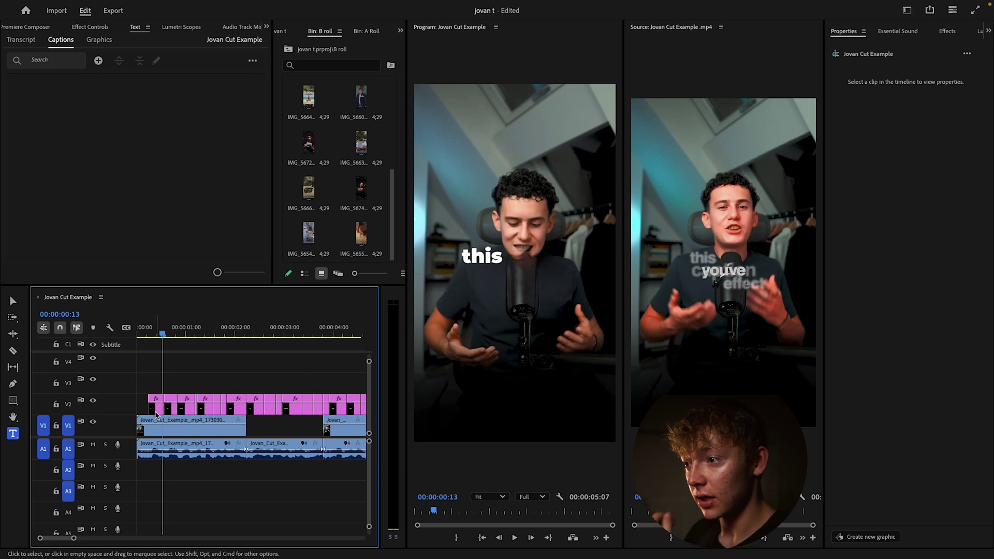
drag(172, 409, 186, 370)
scroll(181, 409, up, 1)
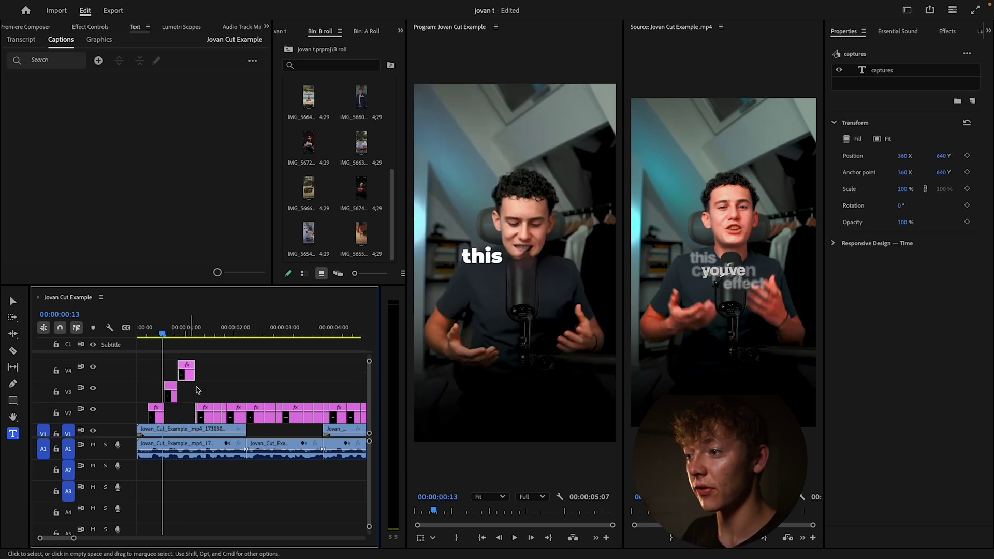
drag(161, 419, 193, 395)
click(213, 385)
Step: Move the "role" text graphic slightly lower in the frame
drag(161, 331, 168, 331)
click(180, 396)
click(896, 82)
drag(900, 453, 955, 454)
key(super+z)
Step: Change the "captures" text on V4 to "effect" and place it in the frame just below and right of "role"
click(178, 335)
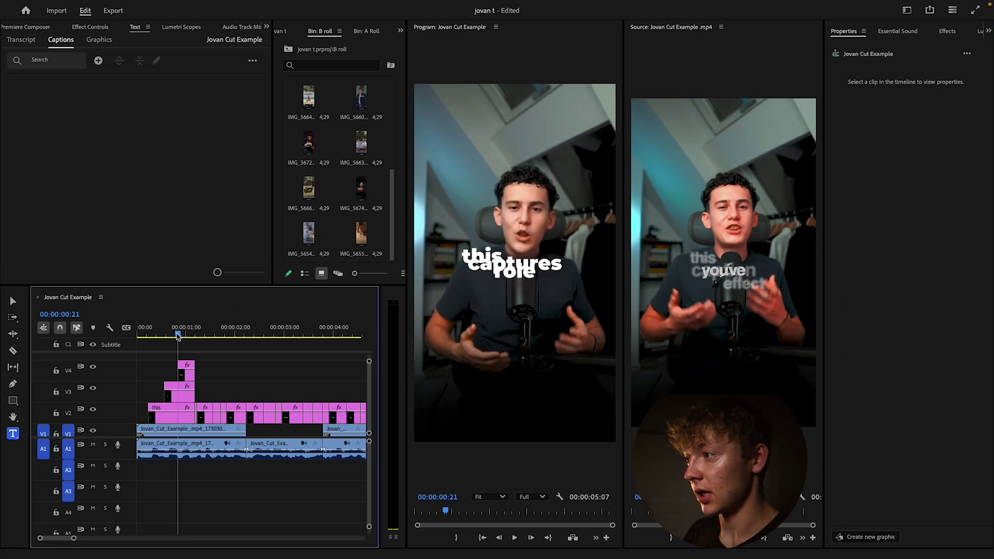
click(187, 370)
key(space)
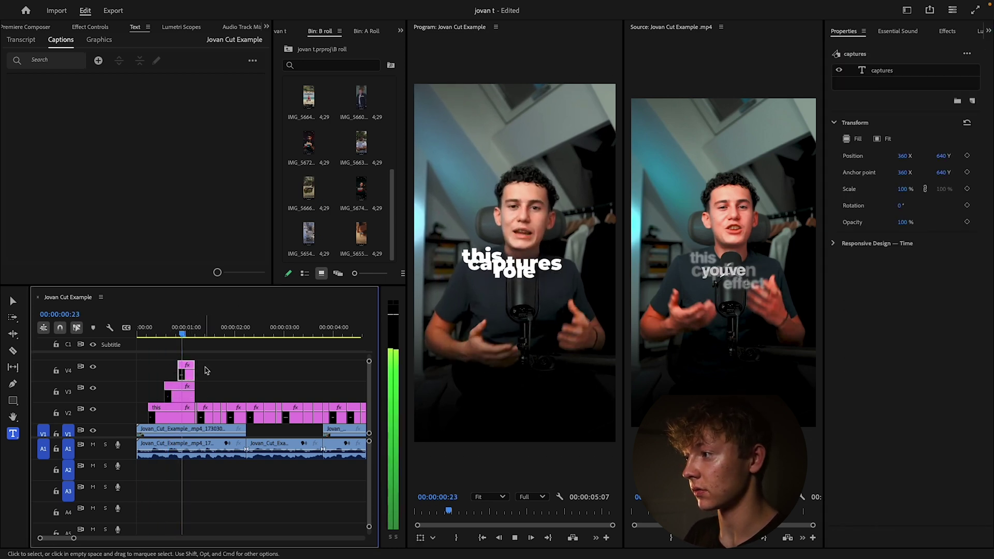
key(space)
click(895, 72)
drag(901, 454, 945, 458)
click(233, 381)
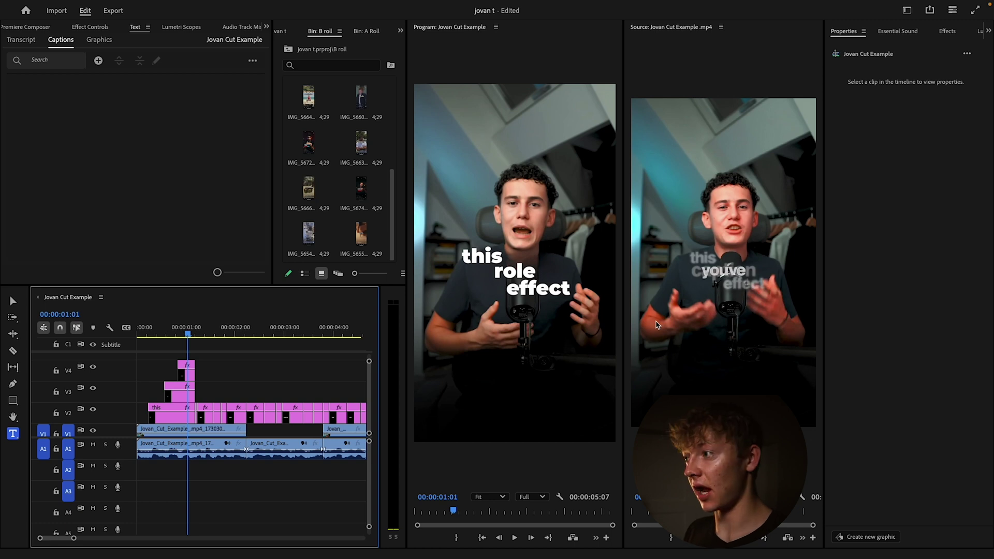
Step: Split the V3 "role" clip into consecutive one-frame pieces from 00:00:00:15 onward, leaving a longer piece at the end
scroll(192, 393, up, 5)
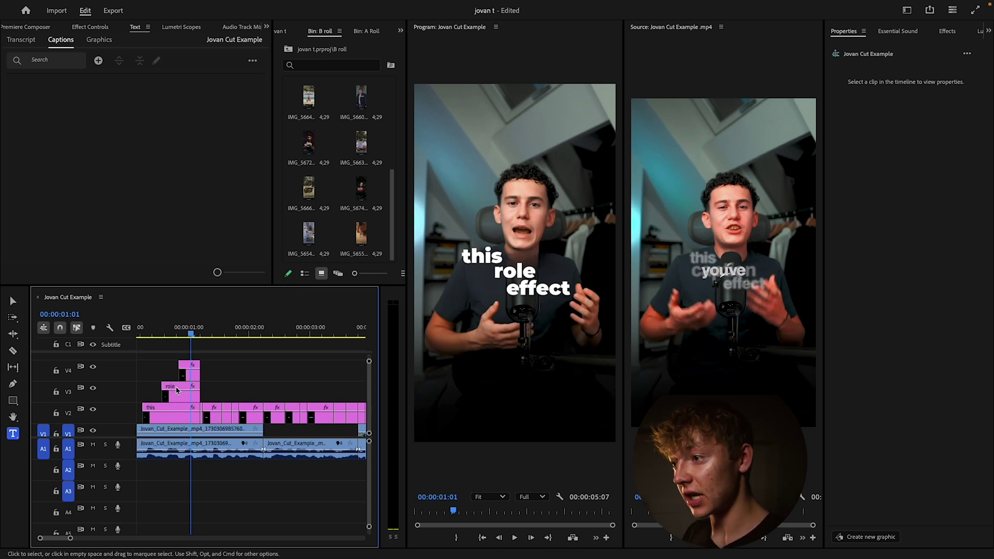
drag(170, 336, 214, 342)
key(c)
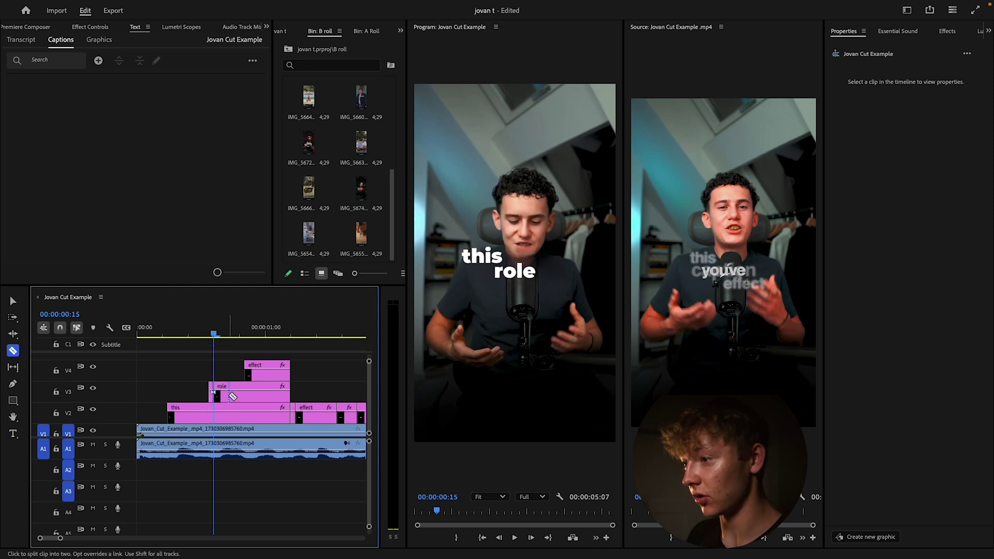
key(Right)
click(220, 392)
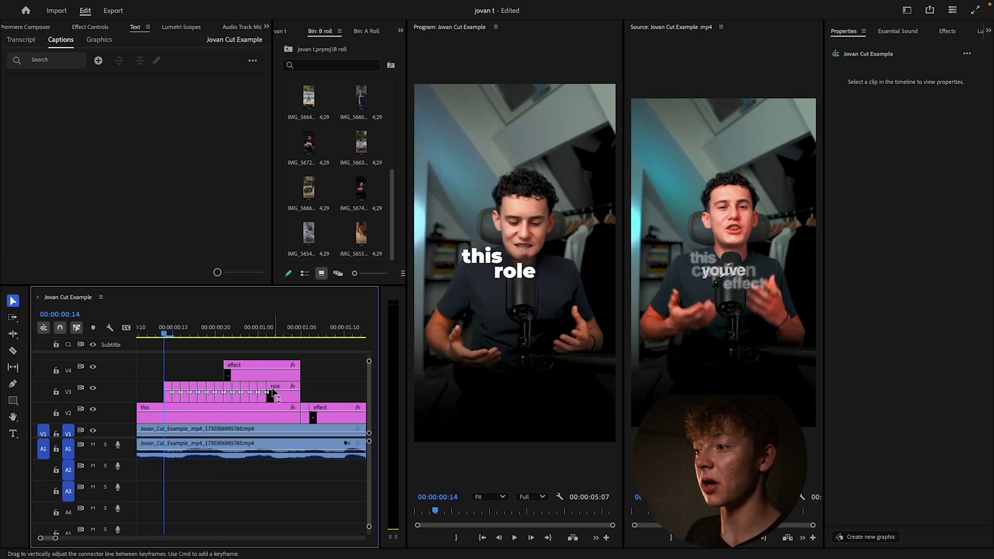
Step: Change the text of the first short "role" piece on V3 to "Caption"
click(273, 396)
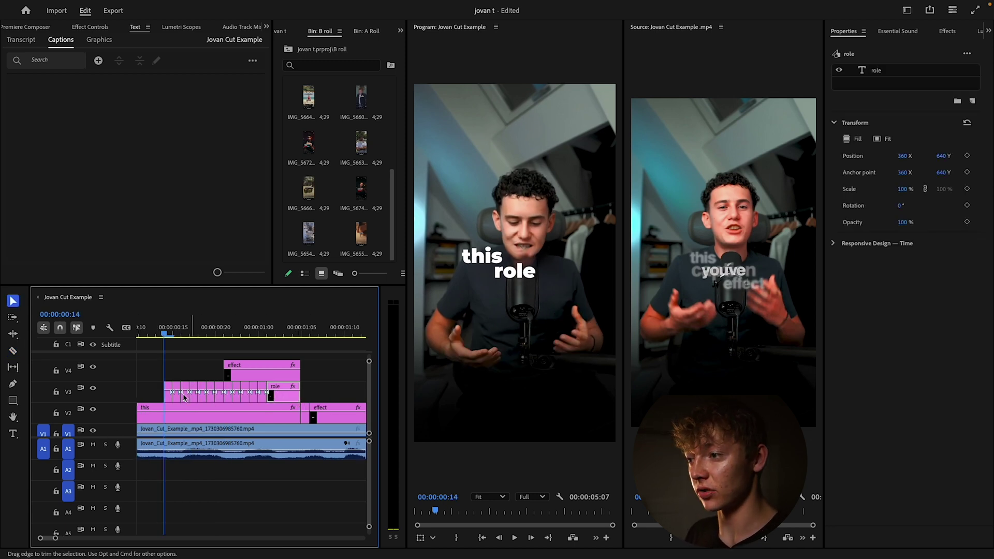
click(168, 396)
key(t)
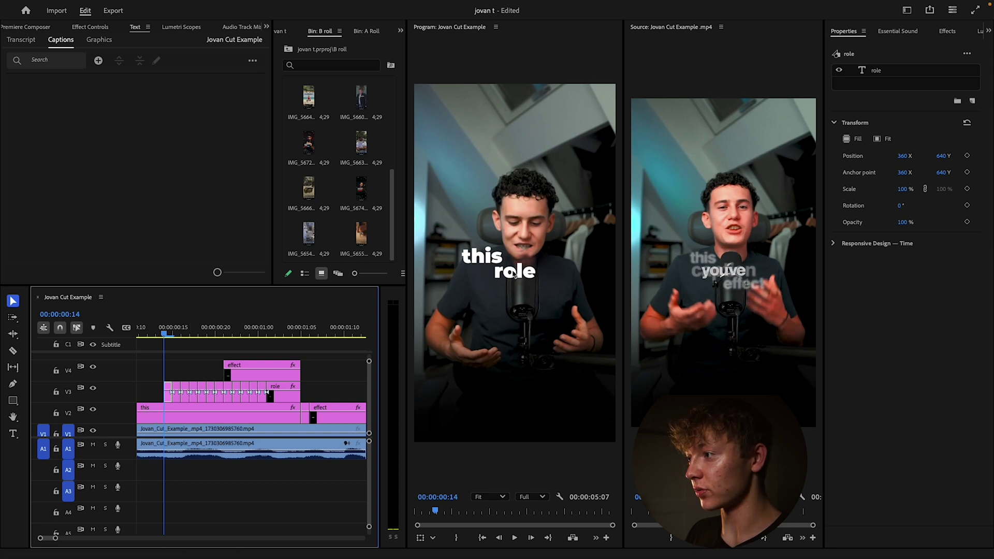
double_click(533, 283)
text(caption)
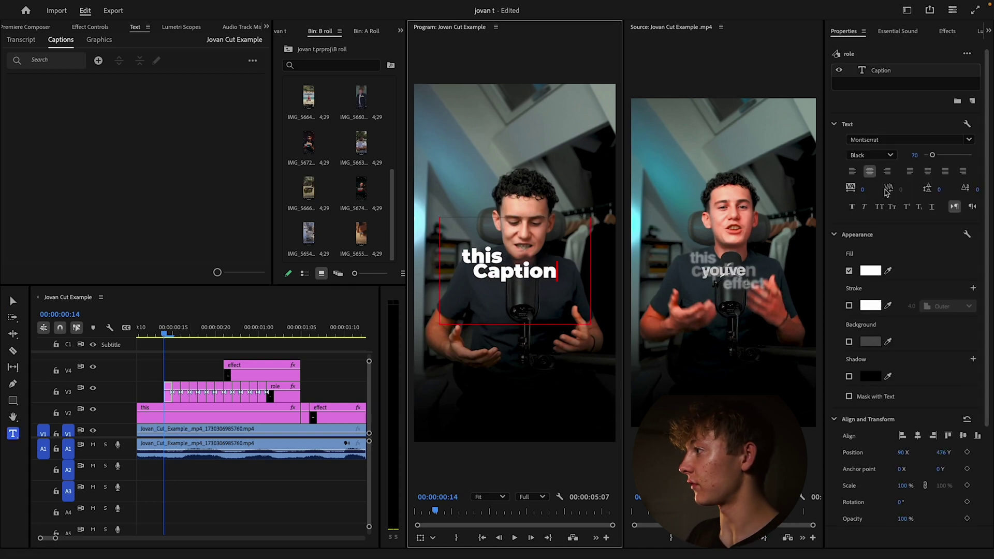
Step: Change the text of the second short piece on V3, at 00:00:00:15, to "Viral"
click(172, 334)
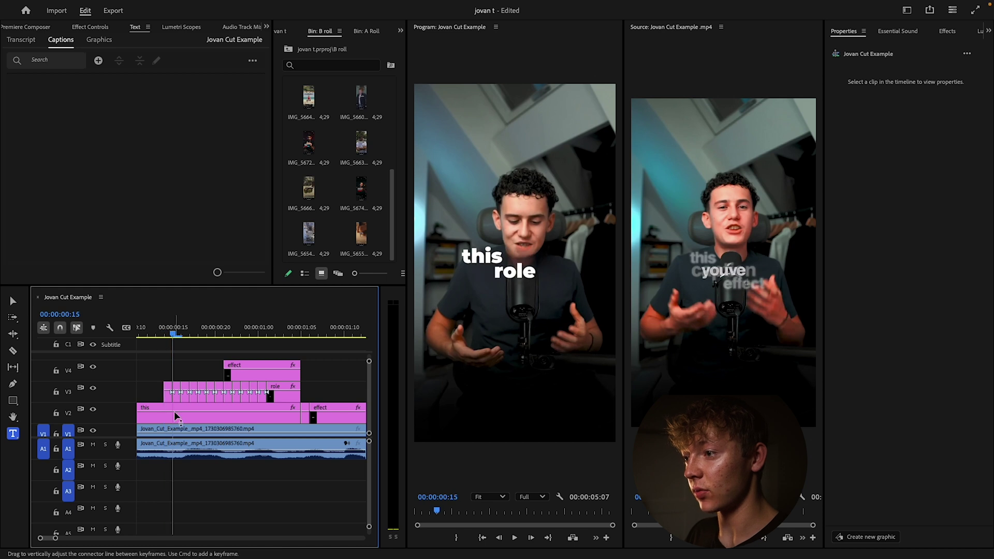
click(176, 396)
double_click(527, 276)
text(Viral)
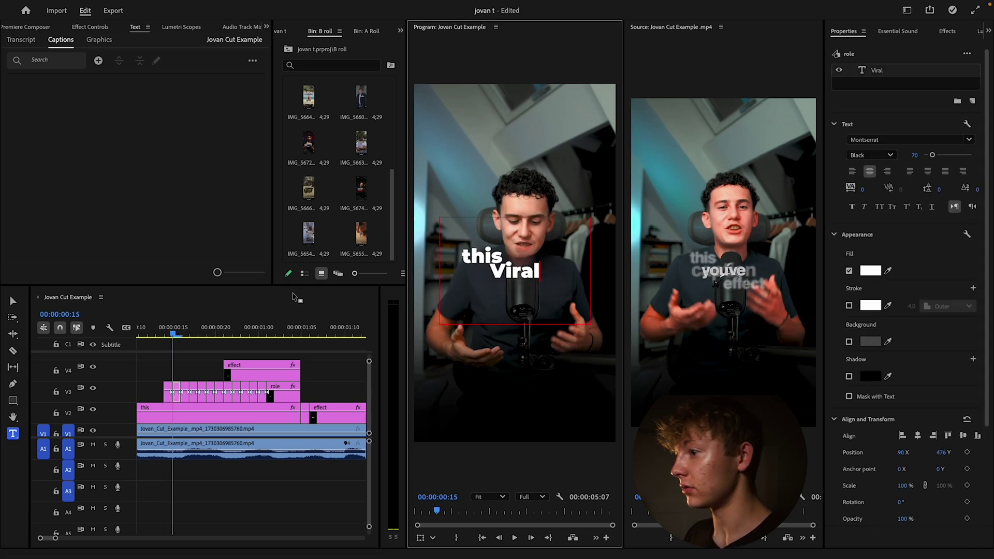
Step: Try the Bangla Sangam MN font on the word "Viral" and undo it
click(911, 139)
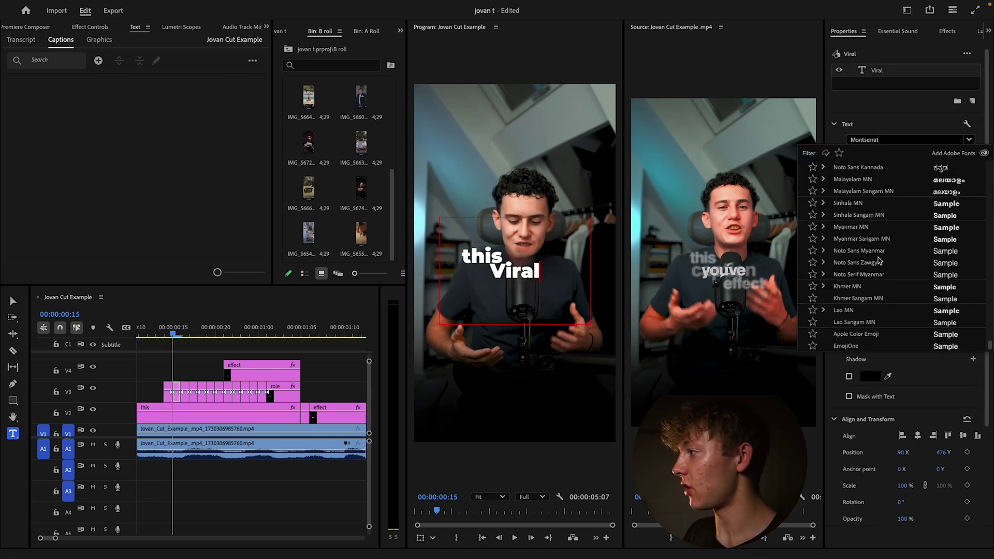
scroll(890, 217, up, 5)
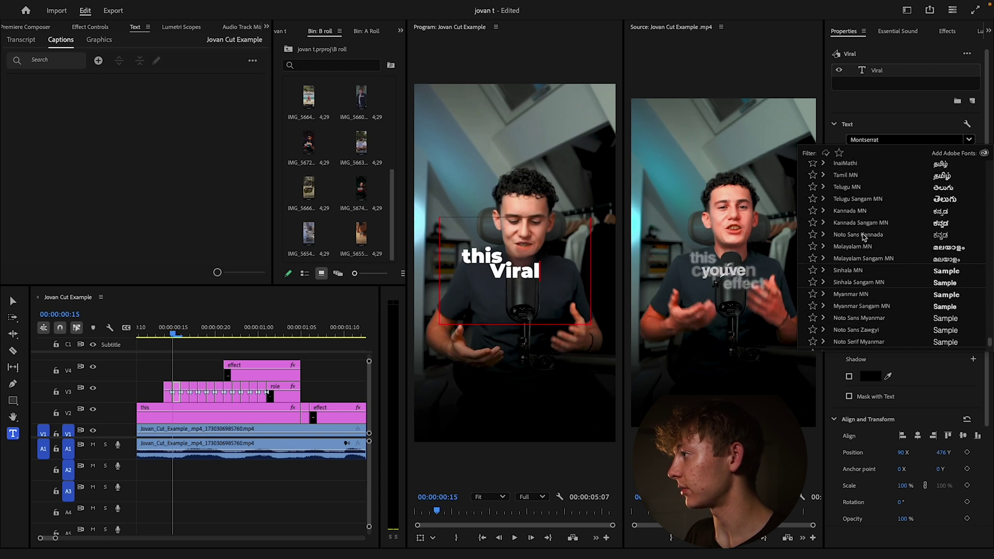
click(850, 213)
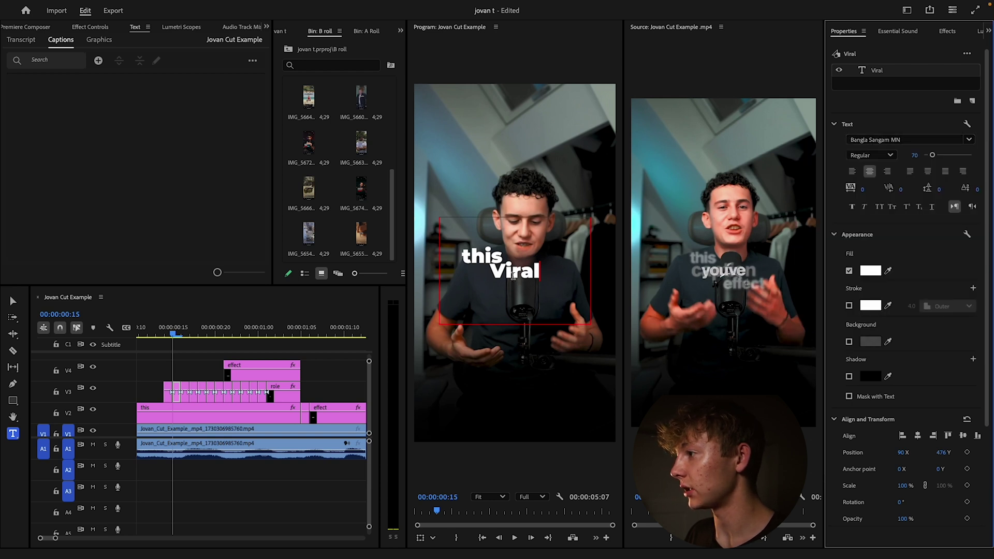
key(super+z)
Step: Pick another font from the font list for the word "Viral" in place of Montserrat
click(968, 139)
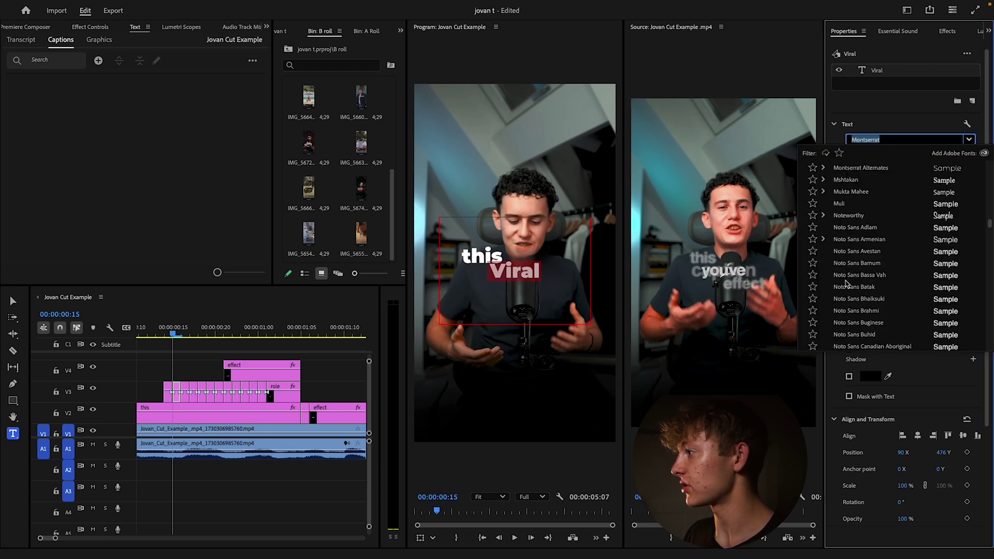
click(854, 279)
Step: Change the text of the third short piece on V3, at 00:00:00:16, to "Style"
click(179, 337)
drag(179, 337, 182, 337)
click(185, 374)
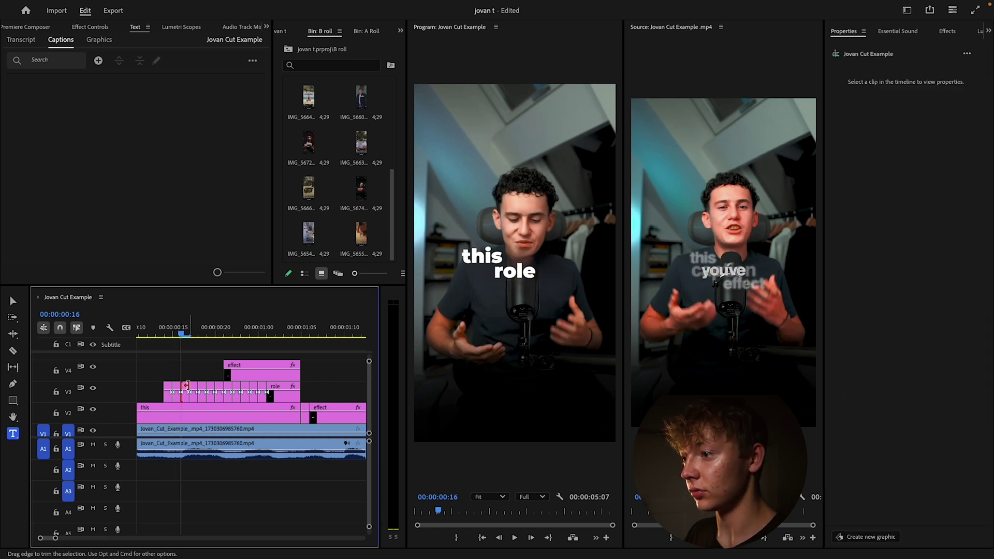
click(185, 387)
double_click(520, 271)
text(Style)
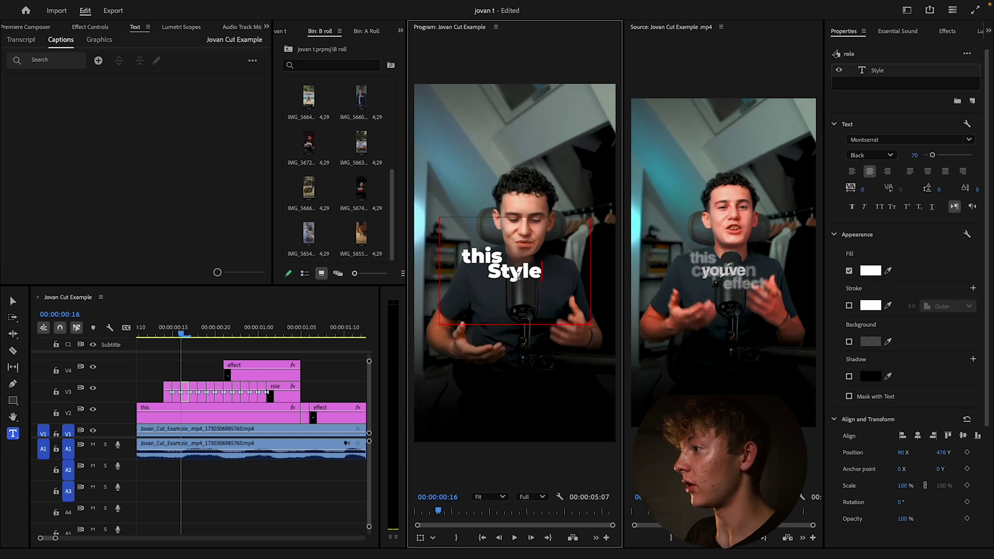
Step: Filter the fonts for the word "Style" to favorites only and expand the Bodoni 72 family
double_click(518, 274)
scroll(921, 189, down, 4)
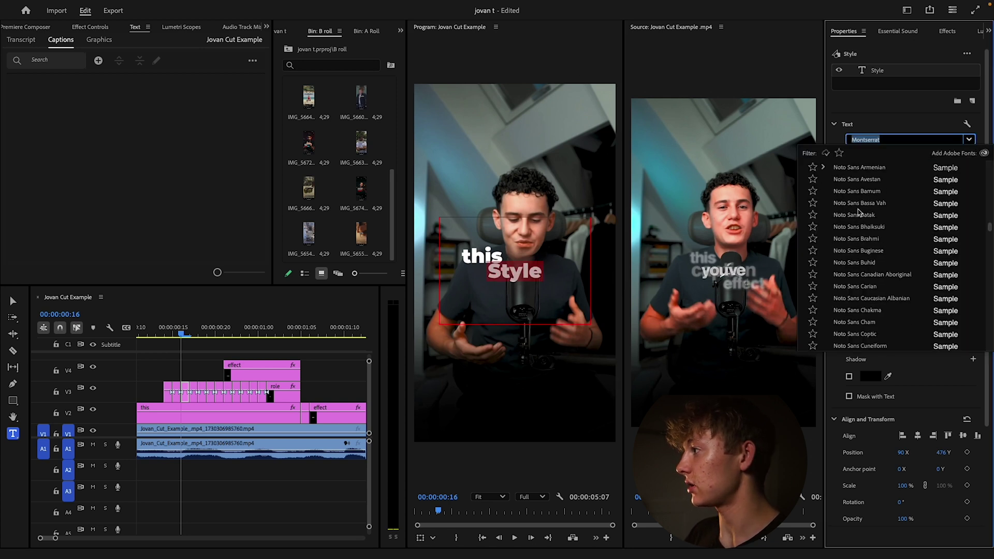
scroll(859, 210, up, 1)
click(838, 153)
scroll(903, 291, up, 1)
scroll(870, 266, up, 3)
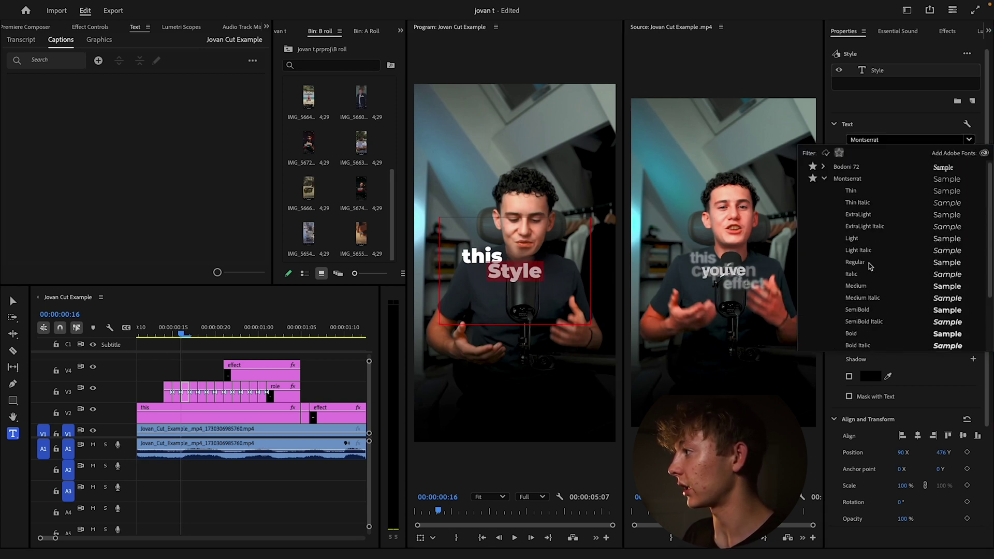
click(821, 168)
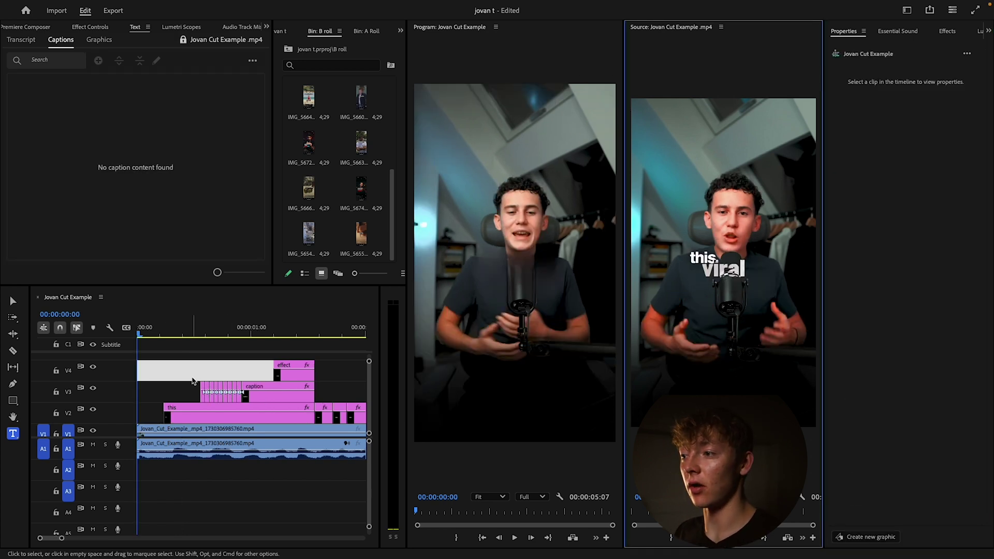
Step: Select the V2 "this" clip and prepare its opacity for keyframing at the clip's first frame, 00:00:00:06
click(189, 368)
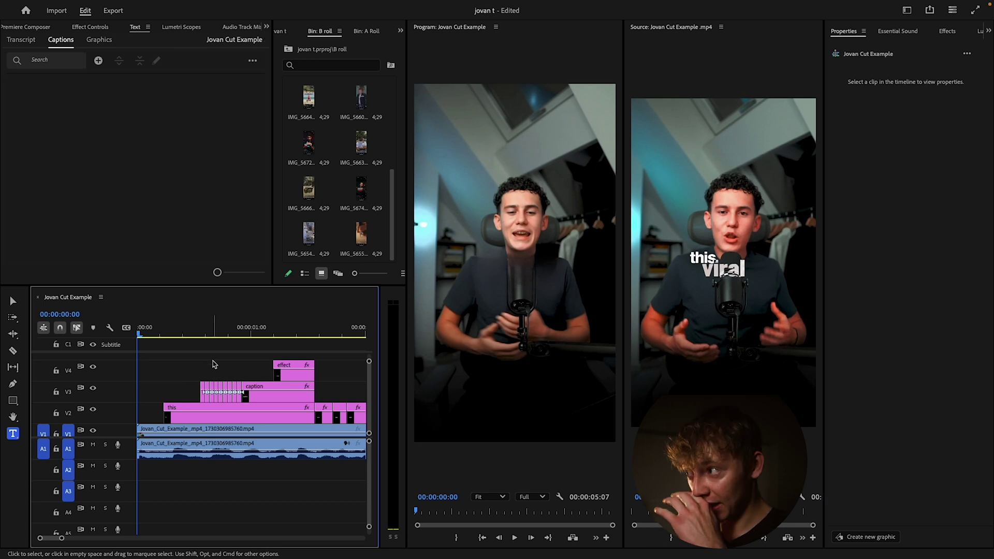
click(185, 408)
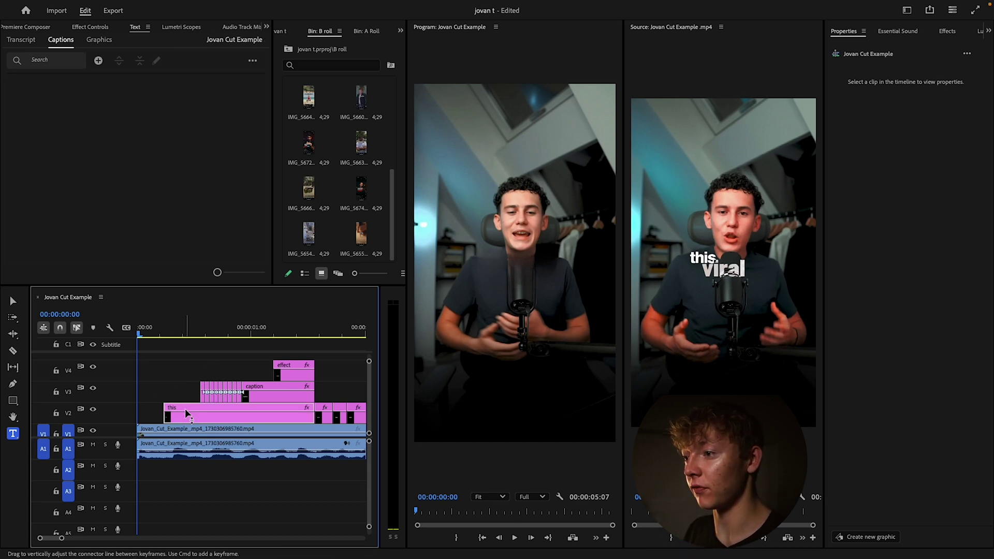
click(947, 32)
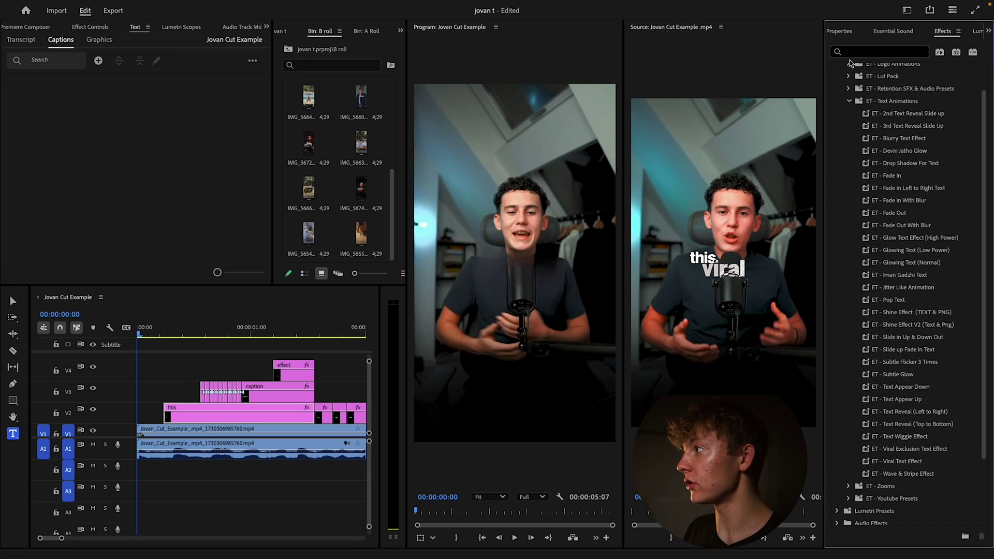
click(90, 27)
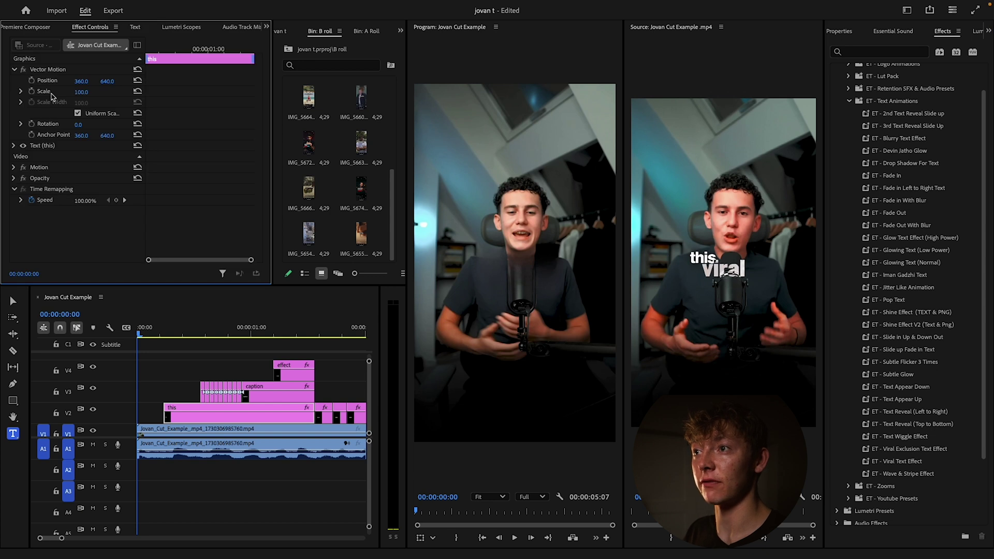
click(12, 179)
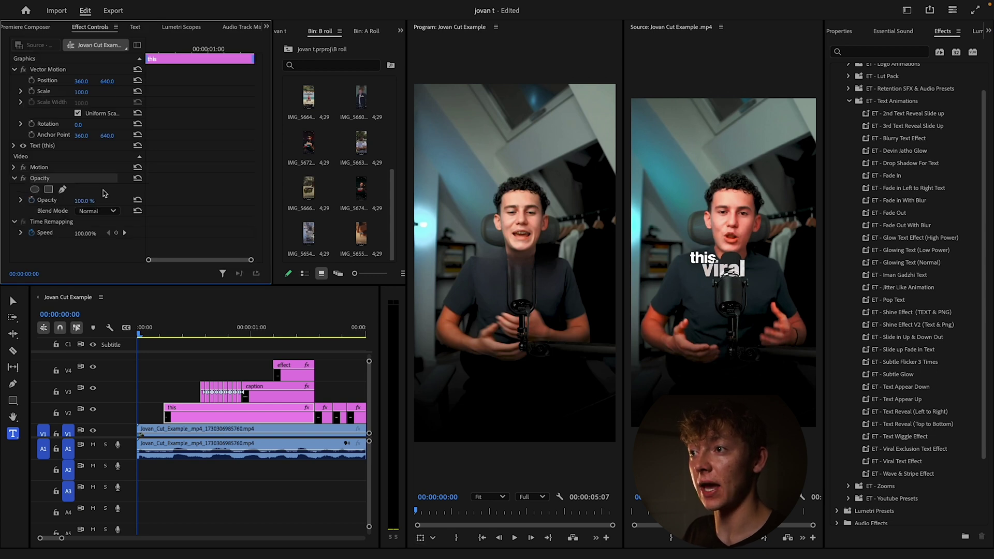
click(32, 200)
drag(153, 50, 146, 51)
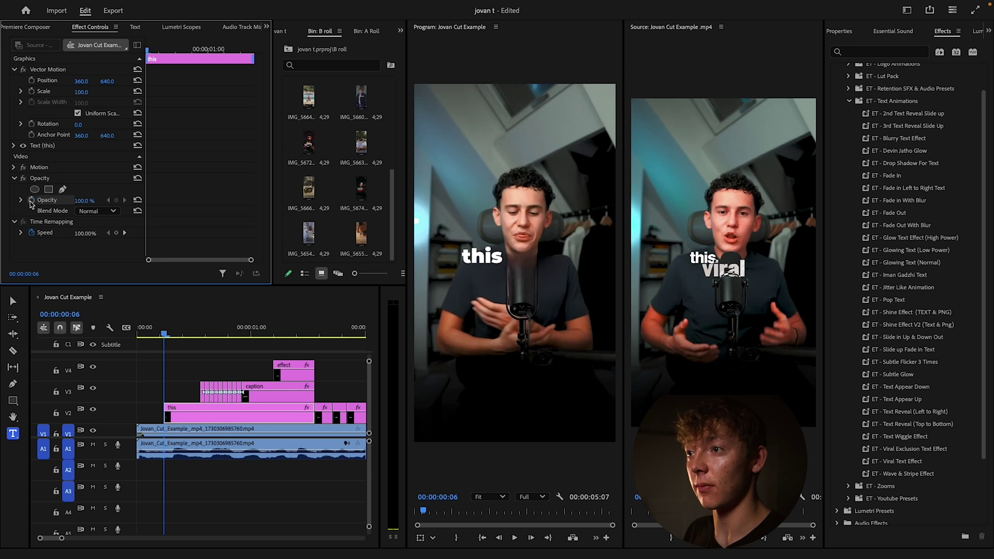
Step: Keyframe the "this" clip's opacity from 0% at its start to 100% at 00:00:00:14 and play back the fade
key(Down)
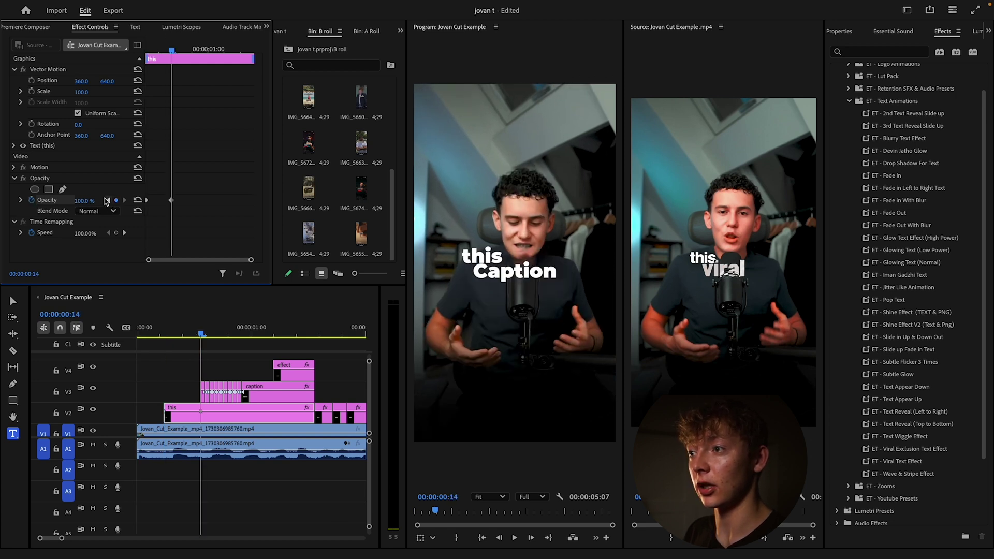
click(107, 200)
drag(86, 202, 31, 201)
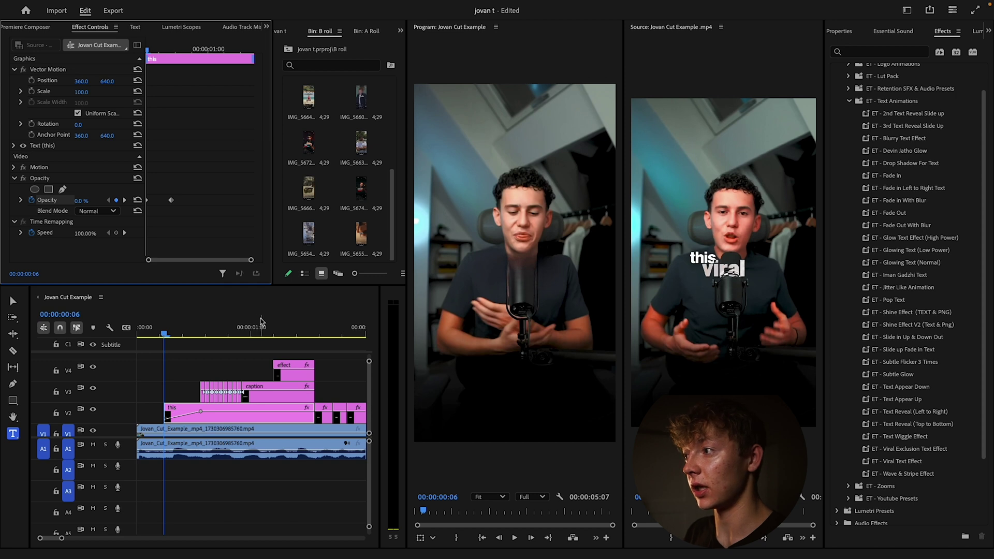
click(154, 328)
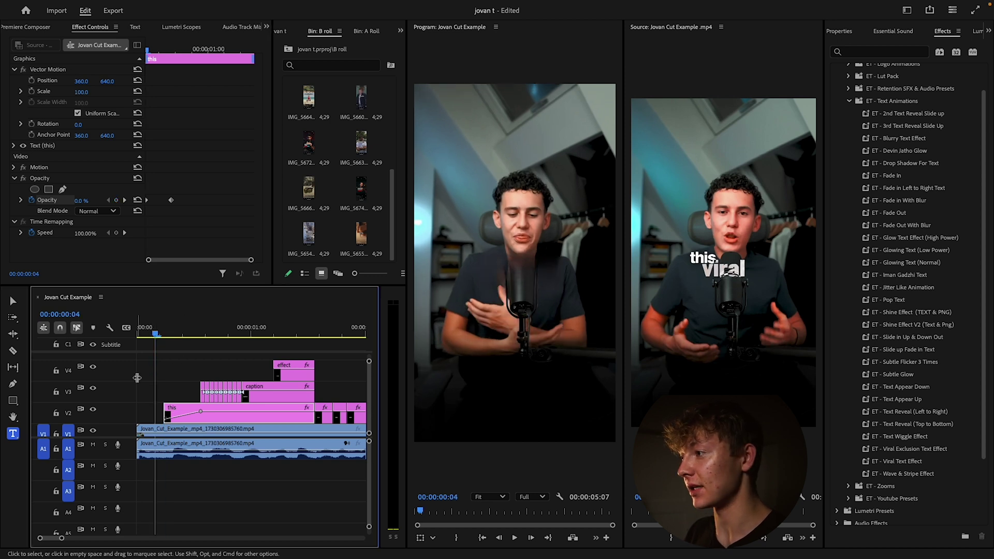
key(space)
key(space)
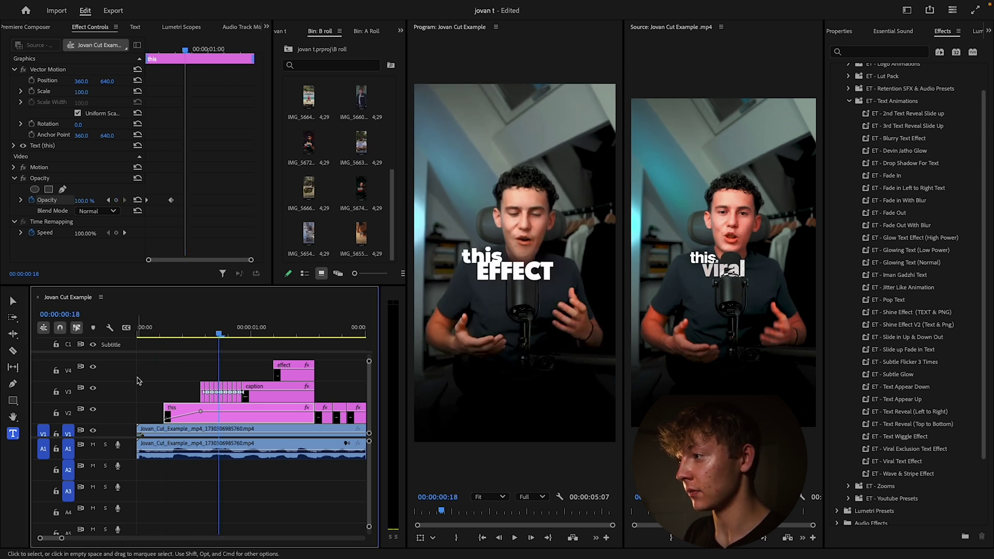
Step: Delete all opacity keyframes from the "this" clip
drag(223, 335, 171, 340)
key(Left)
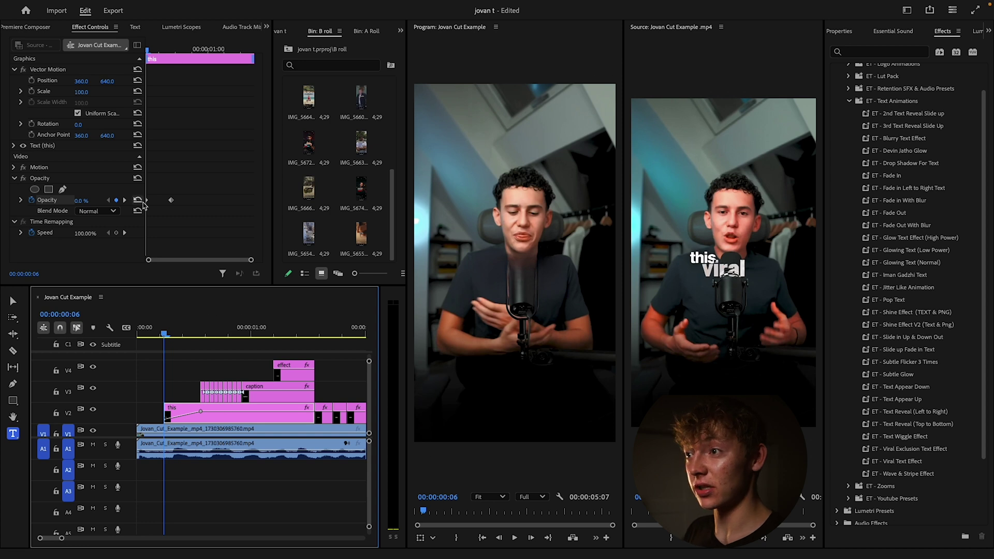
click(65, 181)
click(32, 200)
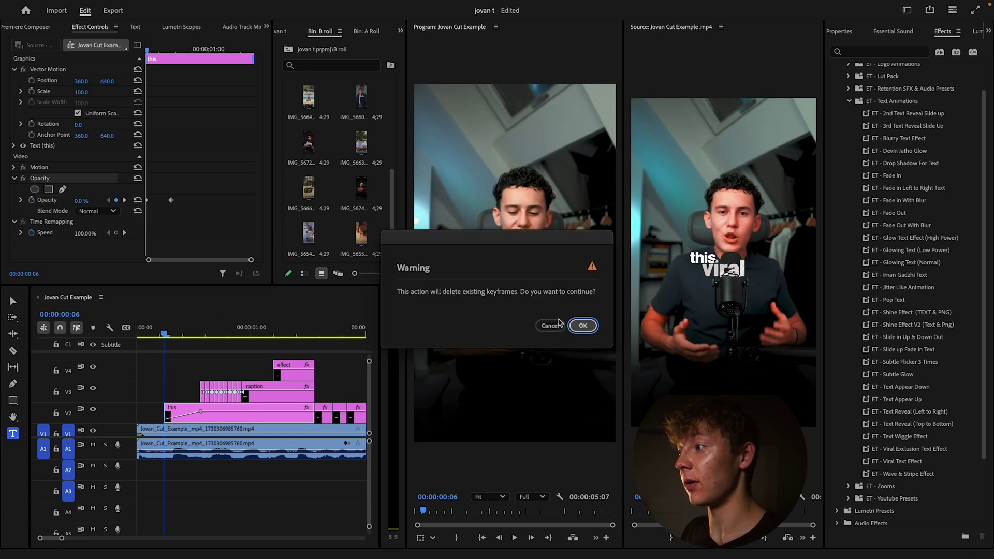
click(583, 325)
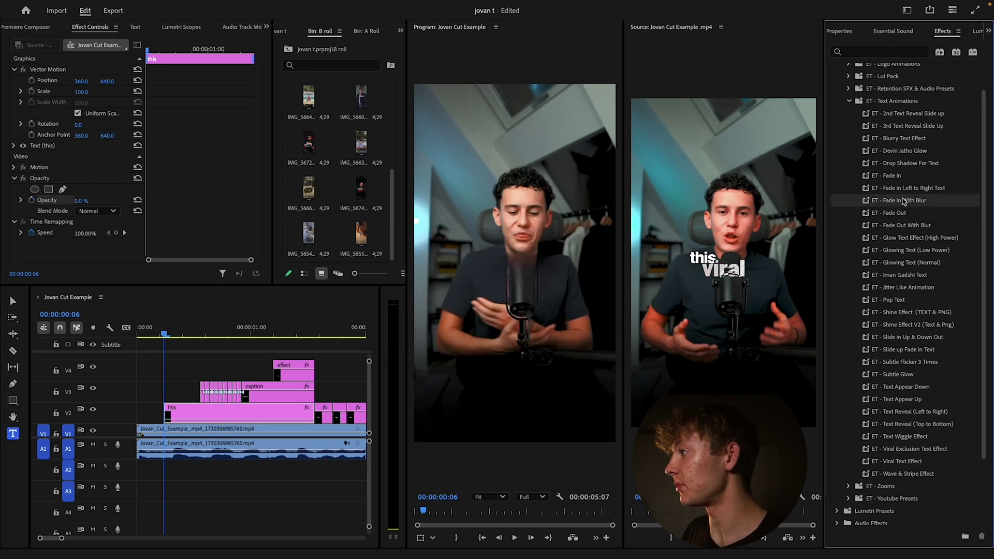
Step: Apply the ET - Fade in With Blur preset to the "this" clip and play back the result
drag(903, 201, 191, 412)
click(147, 334)
key(space)
key(space)
click(149, 334)
key(space)
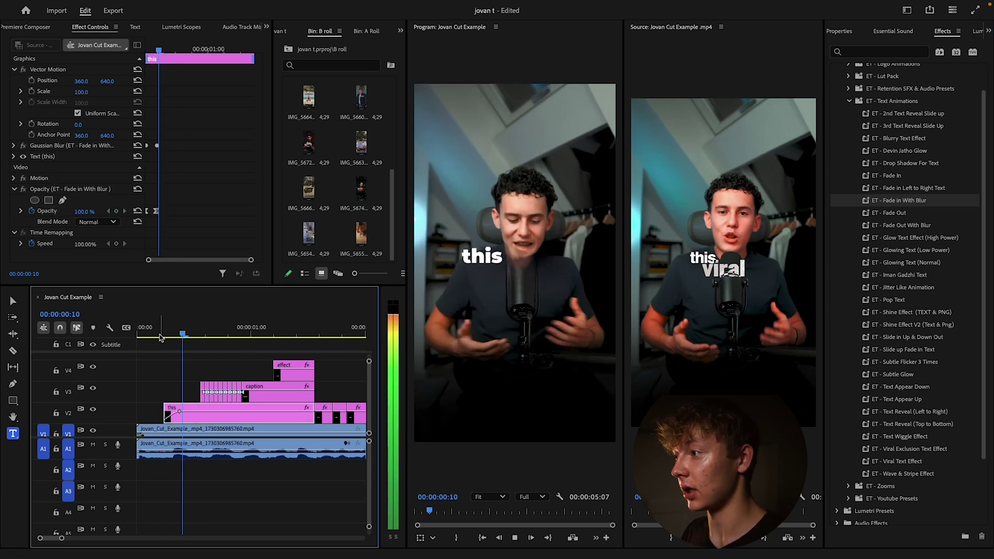
key(space)
Step: Lengthen the "this" clip's fade-in by moving its ending opacity keyframe to just before the first V3 piece
drag(180, 416, 198, 412)
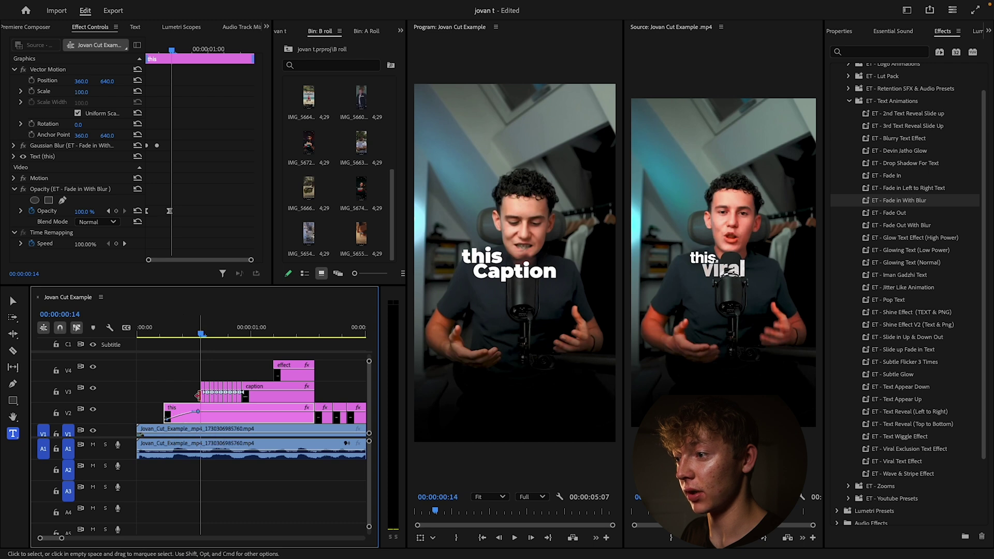
Step: Move the ending Gaussian Blur keyframe of the "this" clip to line up with its ending opacity keyframe, and play back the fade
click(155, 329)
click(14, 147)
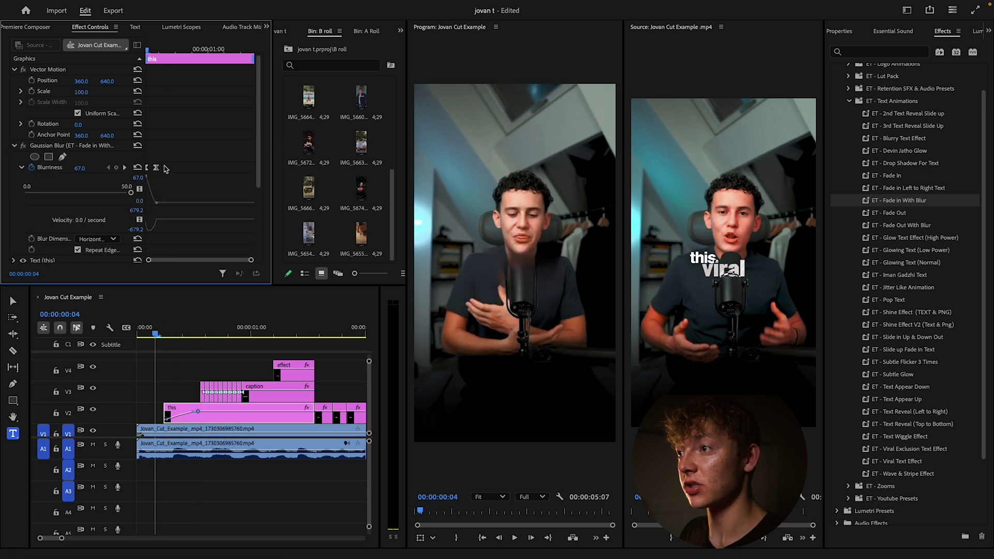
scroll(155, 165, down, 5)
drag(166, 69, 170, 69)
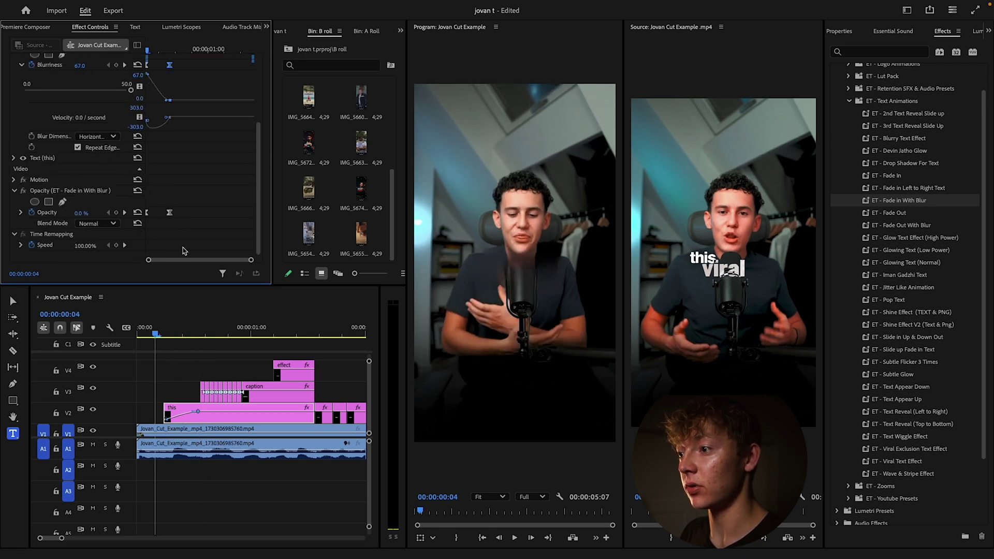
key(space)
drag(199, 339, 167, 337)
key(space)
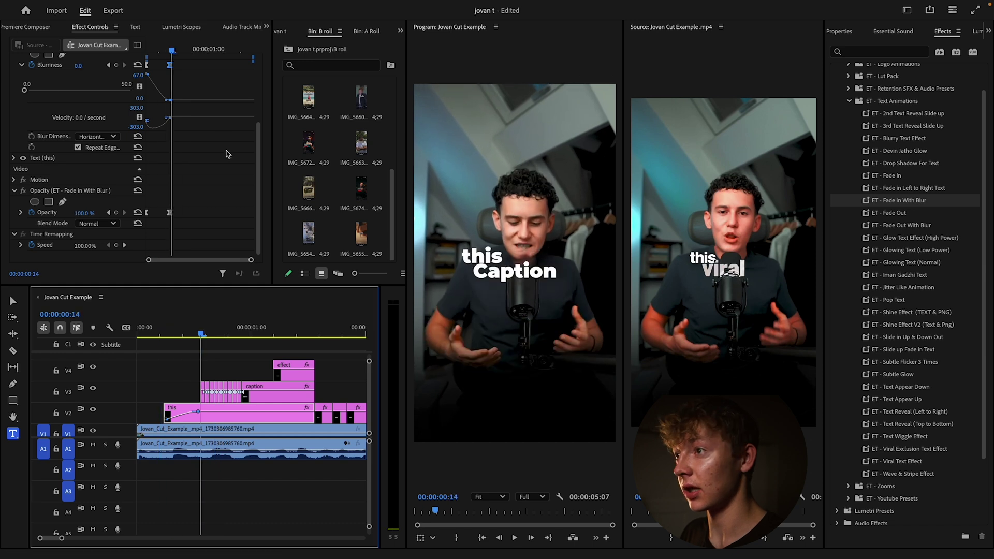
Step: Lower the starting Blurriness keyframe of the "this" clip to 9 and play back the fade-in
scroll(130, 142, up, 4)
click(108, 167)
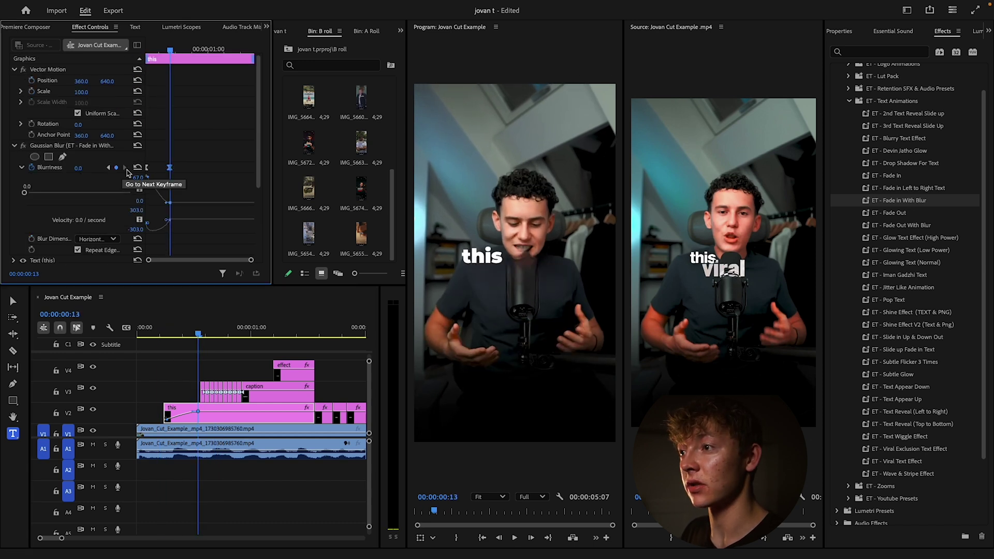
drag(81, 171, 55, 171)
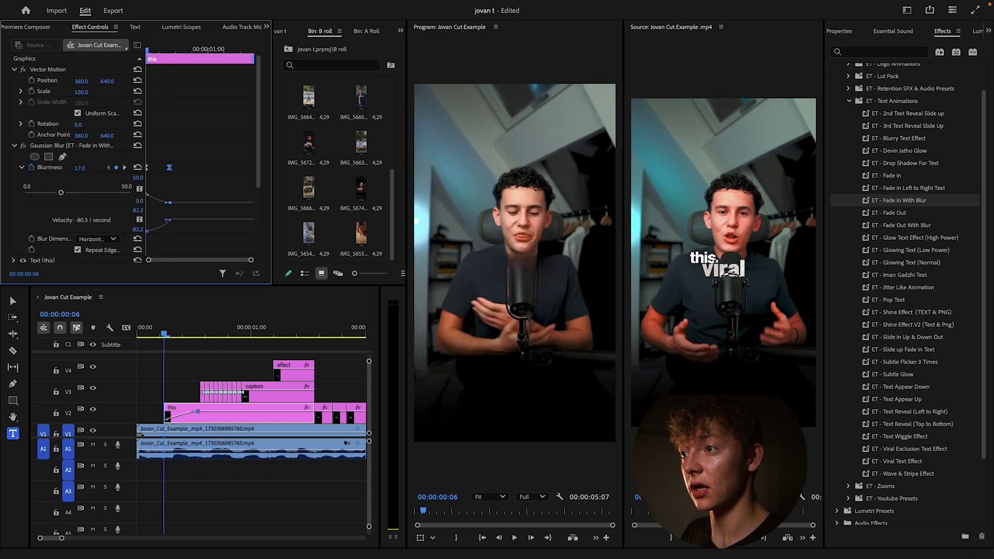
key(space)
key(space)
drag(209, 333, 163, 335)
key(space)
key(space)
Step: Replay the opening of the sequence several times to check the softened blur fade-in and the rapid word changes
key(space)
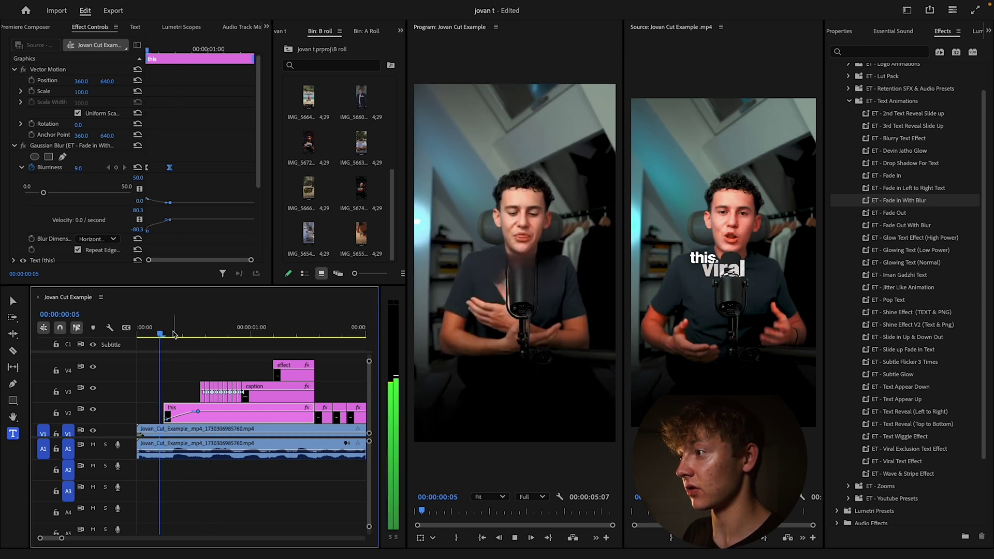
key(space)
drag(224, 335, 161, 336)
key(space)
key(space)
drag(224, 335, 160, 338)
key(space)
key(space)
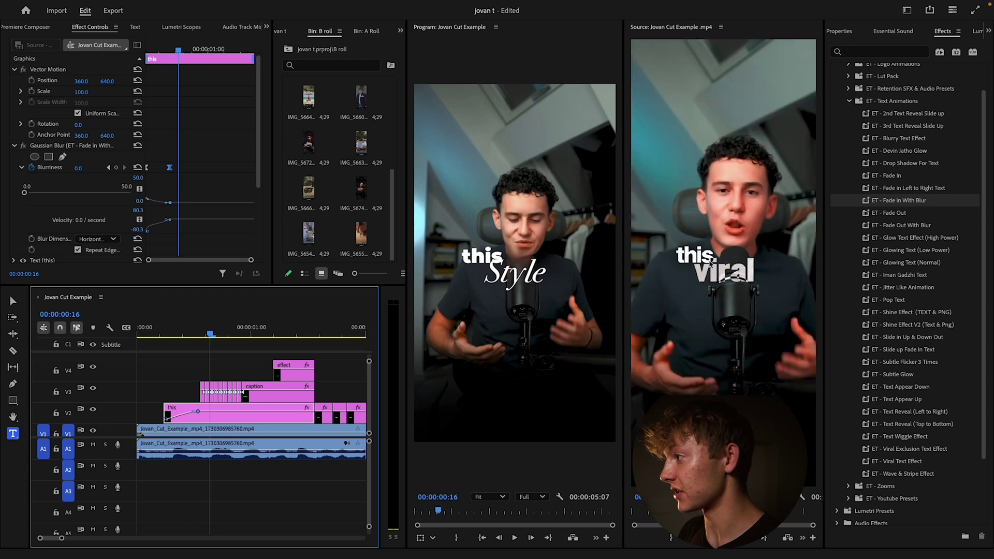
Step: Set the blend mode of the first short "Caption" piece on V3 to Difference
key(minus)
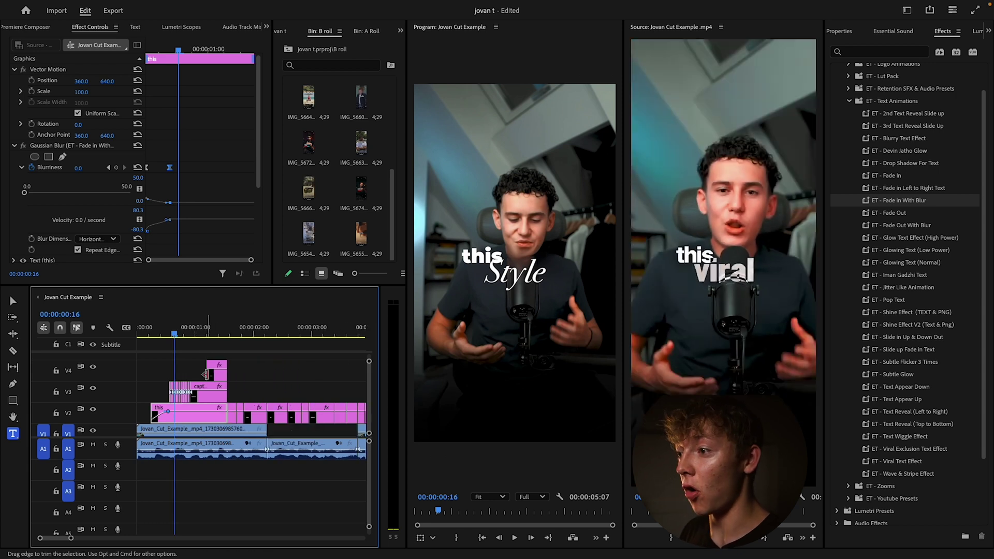
scroll(171, 397, up, 4)
scroll(175, 398, left, 2)
click(203, 396)
key(Left)
key(Left)
click(95, 211)
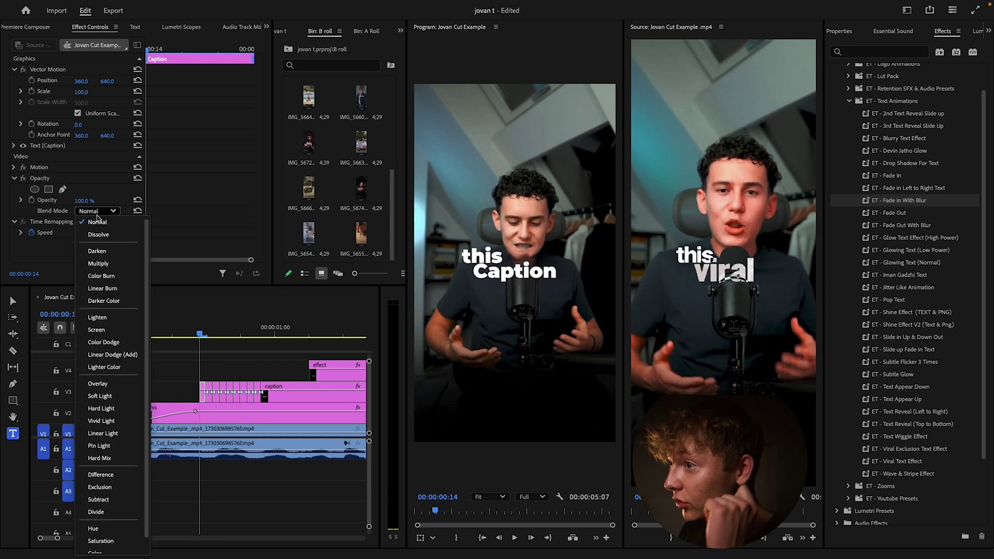
scroll(103, 341, down, 1)
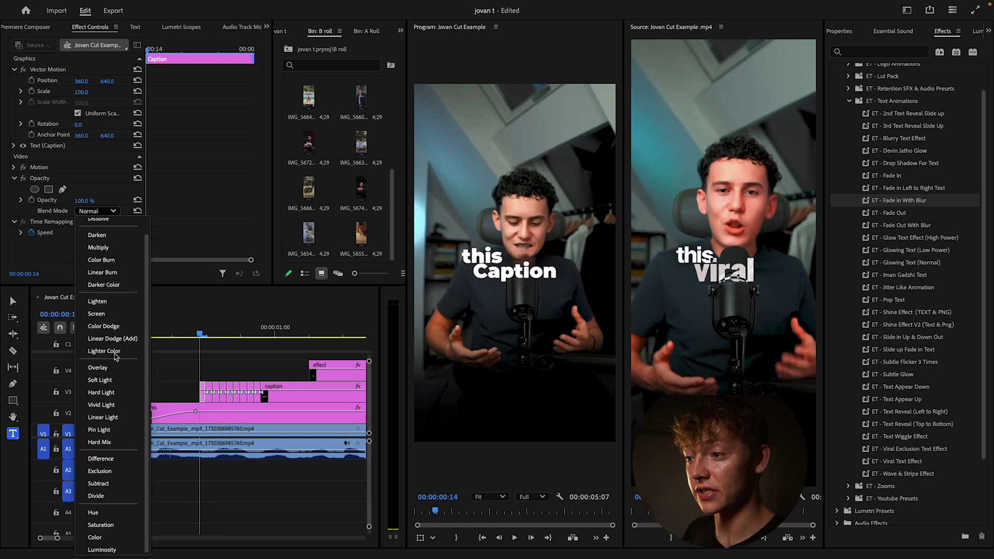
click(98, 459)
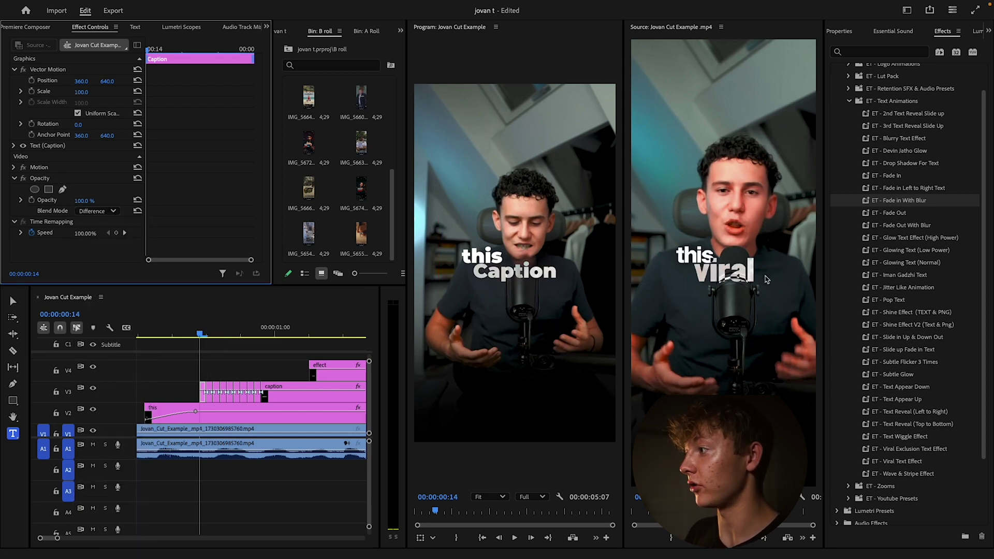
Step: Copy the Opacity settings of the first "Caption" piece, paste them onto all the caption clips on V3, and play back the result
click(47, 180)
right_click(57, 181)
click(75, 249)
scroll(266, 379, down, 2)
drag(339, 386, 206, 398)
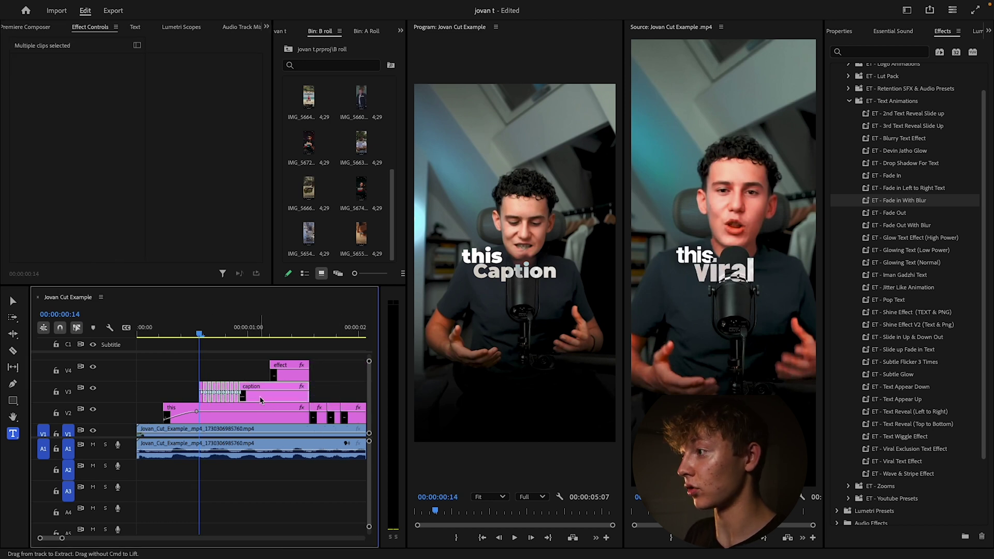
key(space)
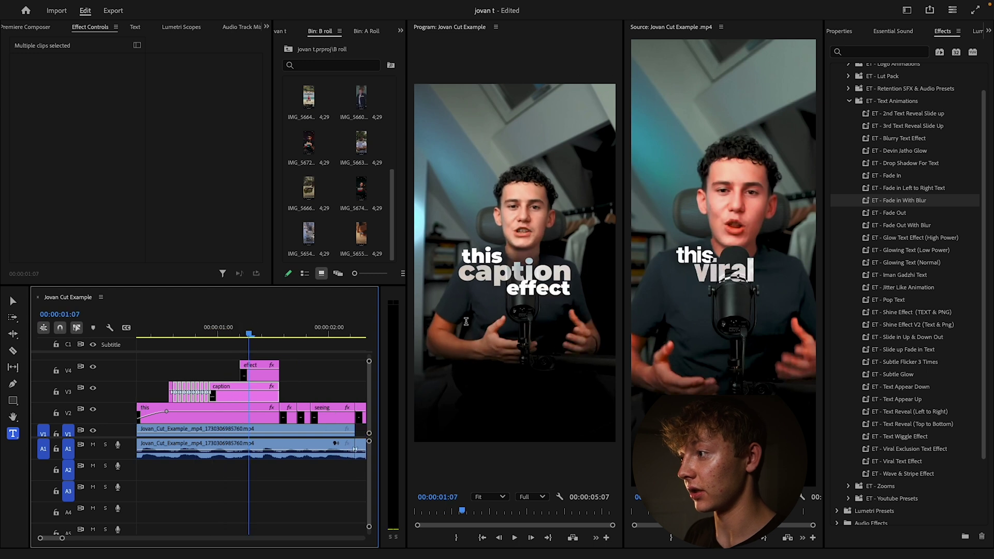
drag(250, 333, 138, 335)
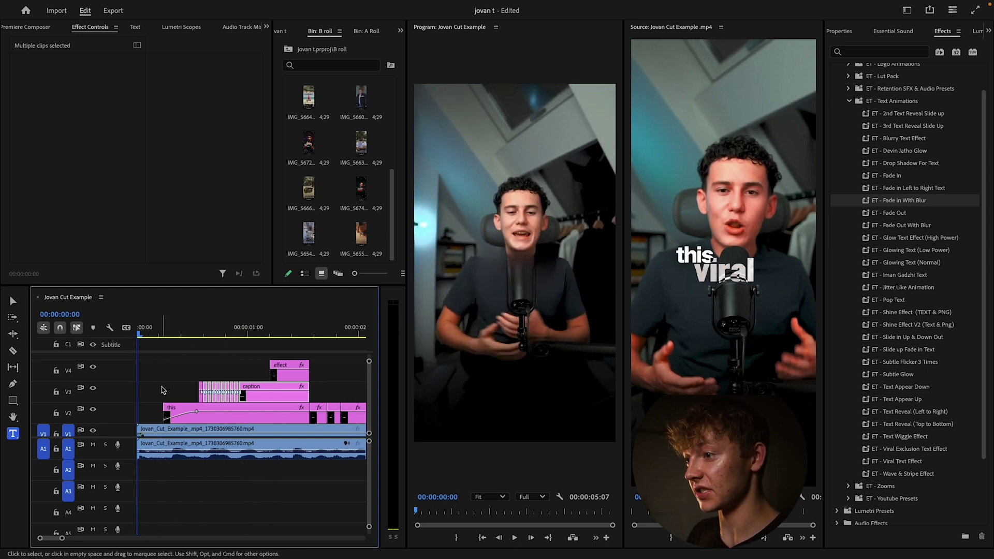
Step: Play back the captions from the sequence start and compare them with the reference clip in the Source monitor
click(160, 368)
key(space)
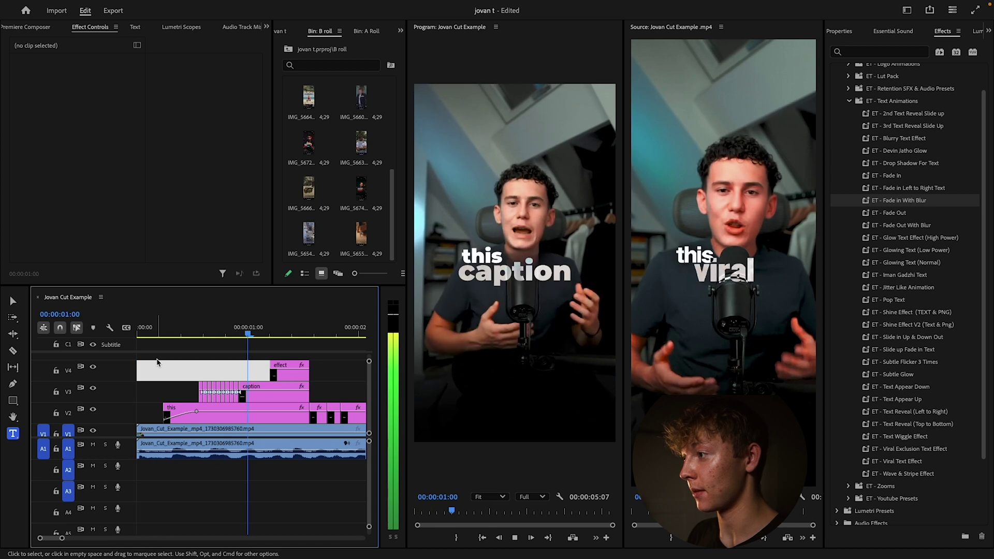
drag(248, 335, 137, 336)
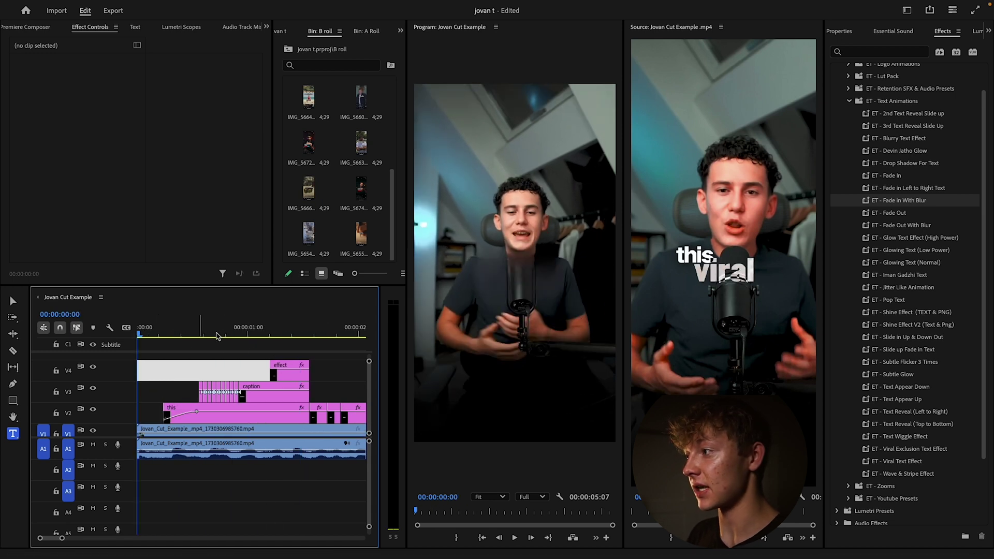
click(688, 335)
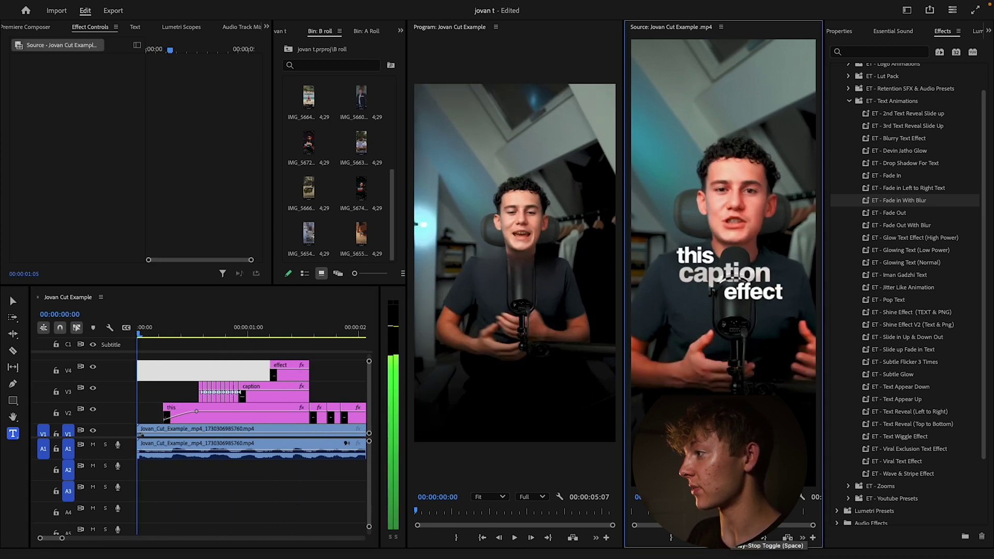
key(space)
click(266, 331)
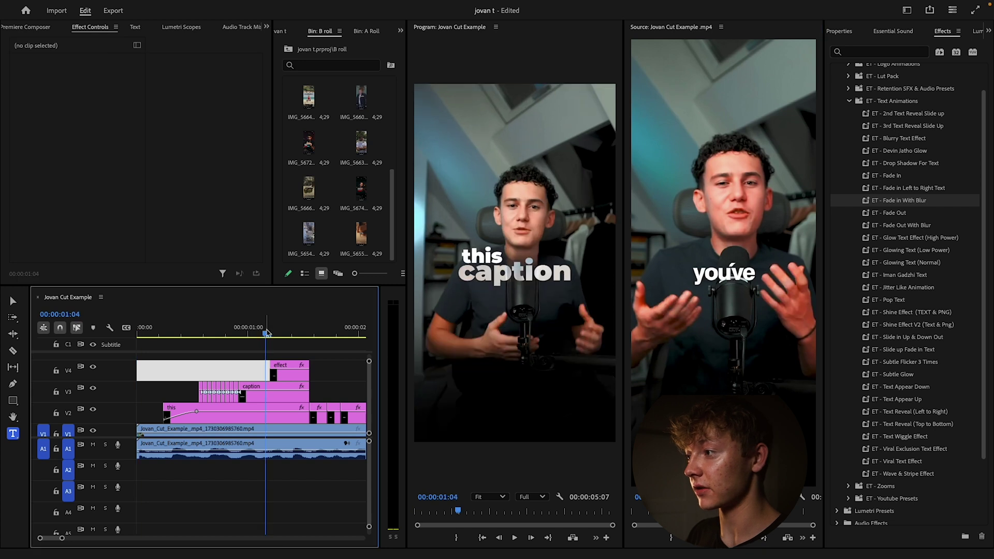
key(space)
key(space)
Step: Try keyframing the "effect" clip's opacity at 00:00:01:05 and 00:00:01:07, and remove the keyframes again
click(246, 371)
click(244, 329)
click(47, 179)
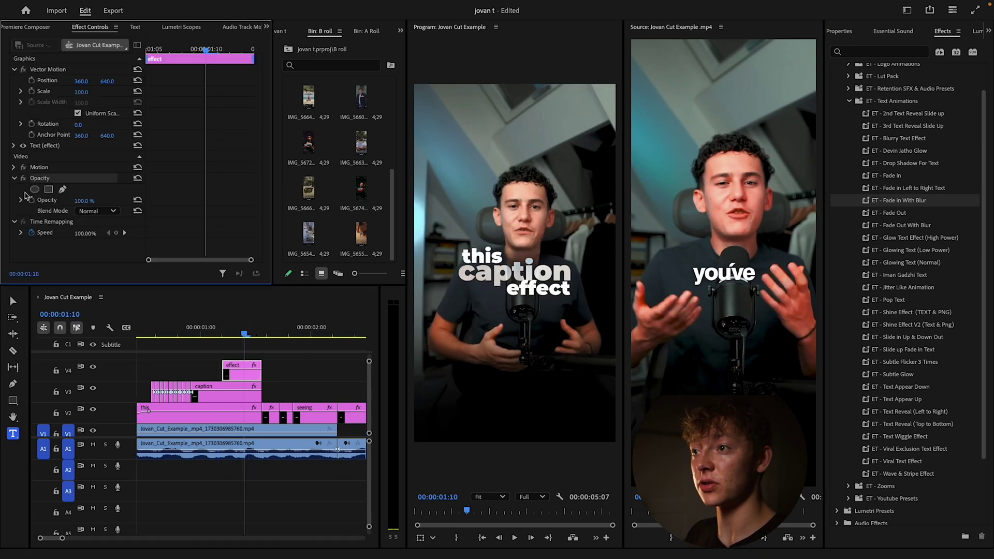
click(190, 55)
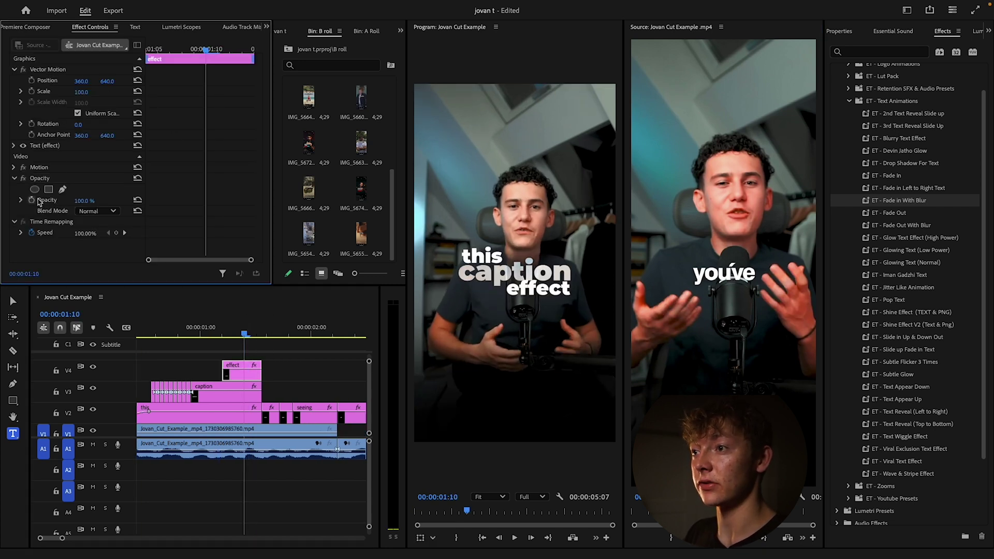
click(222, 334)
click(32, 200)
click(171, 51)
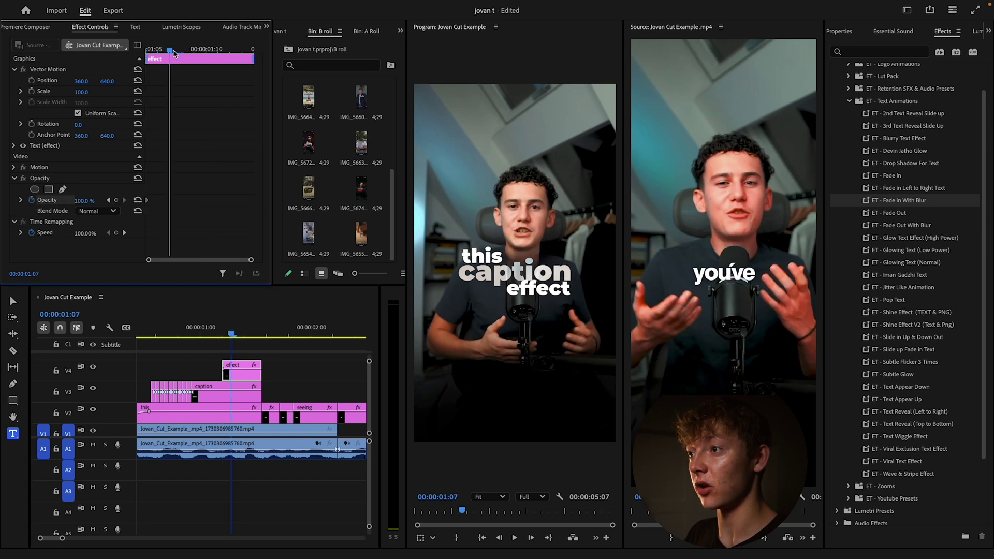
click(108, 200)
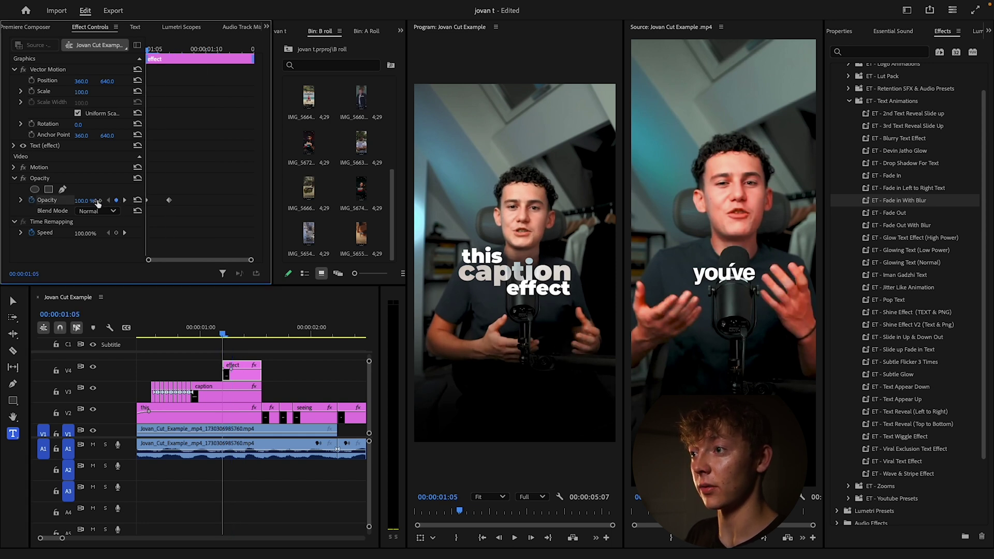
click(125, 200)
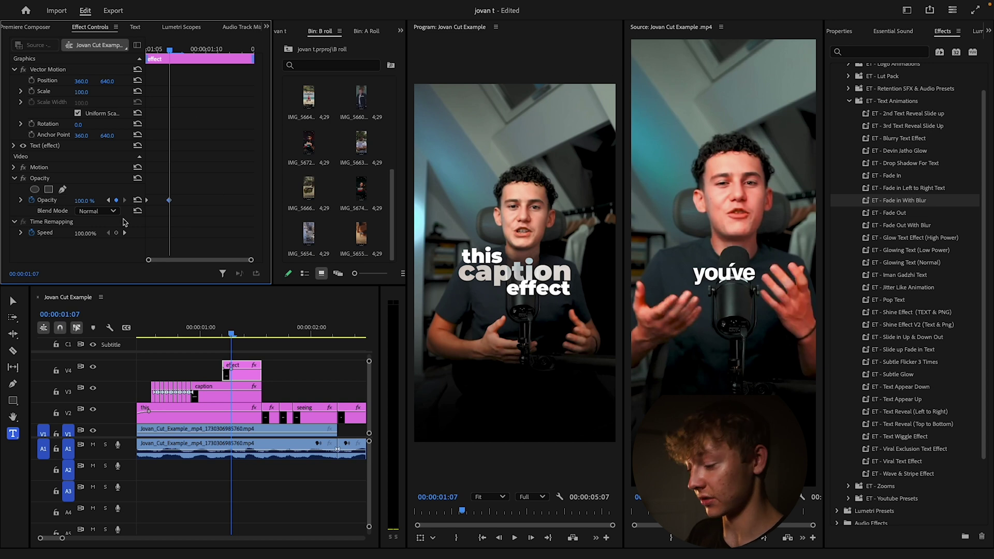
click(32, 200)
click(581, 324)
Step: Search the effects for "flicker" and apply the ET - Subtle Flicker 3 Times preset to the "effect" clip on V4
scroll(916, 192, down, 3)
scroll(916, 192, up, 2)
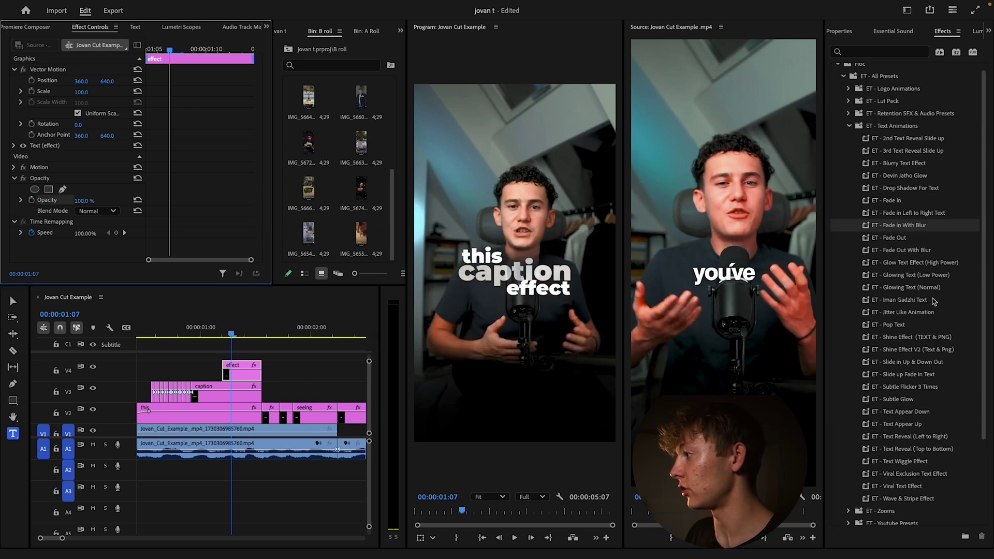
scroll(917, 210, up, 2)
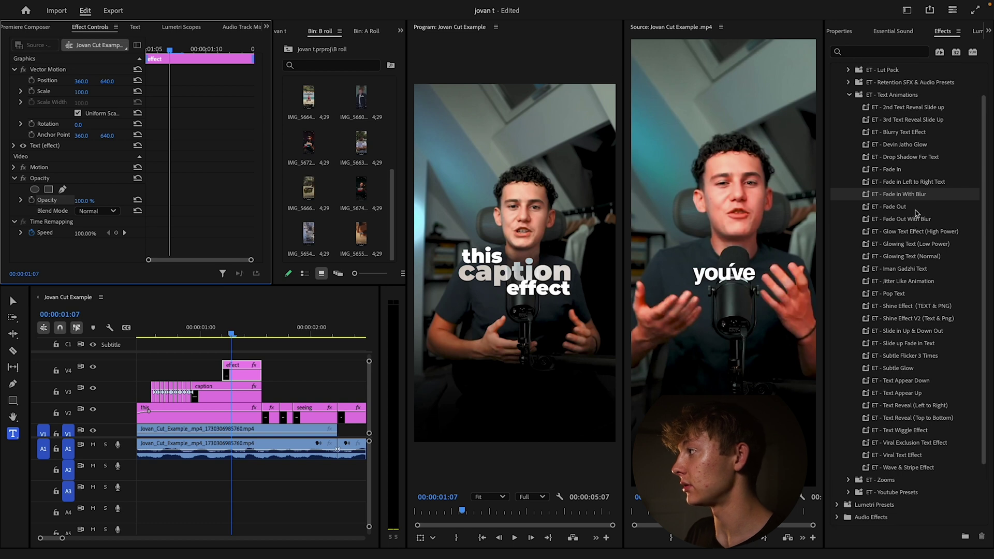
click(869, 52)
text(flick)
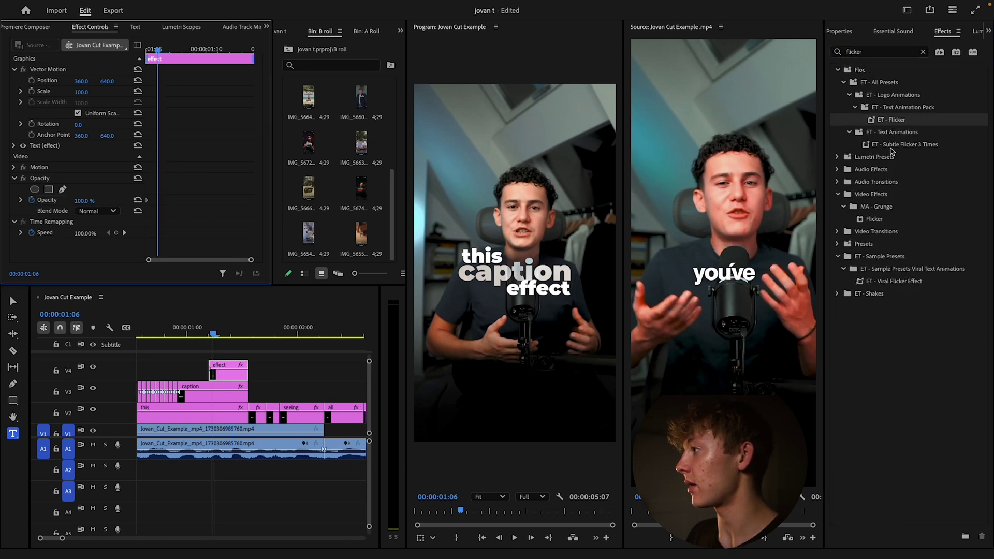
drag(894, 146, 234, 373)
Step: Spread the flicker's opacity keyframes further apart along the "effect" clip, with a dip in opacity between them, and play back the result
scroll(232, 373, up, 3)
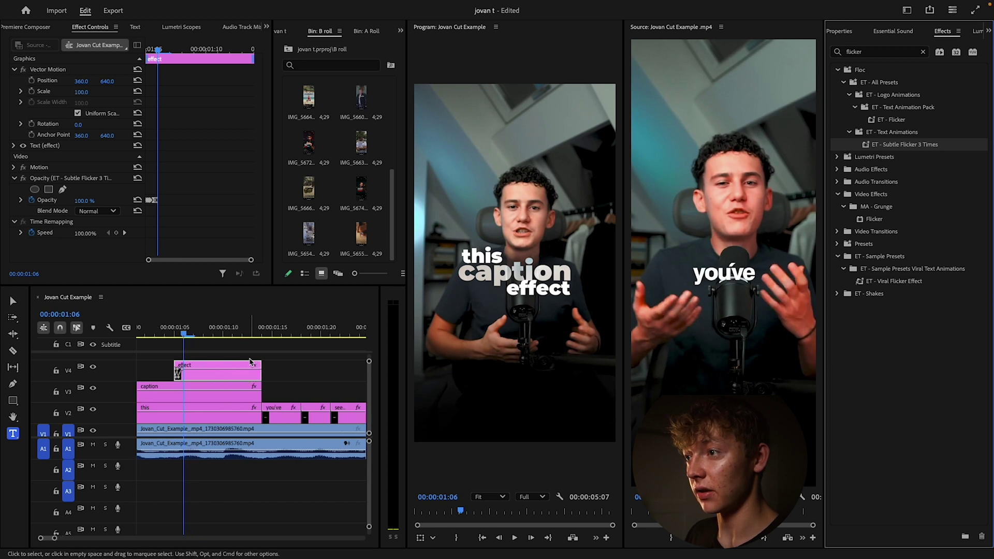
scroll(257, 362, left, 2)
scroll(256, 362, up, 2)
scroll(253, 363, left, 2)
scroll(233, 370, up, 1)
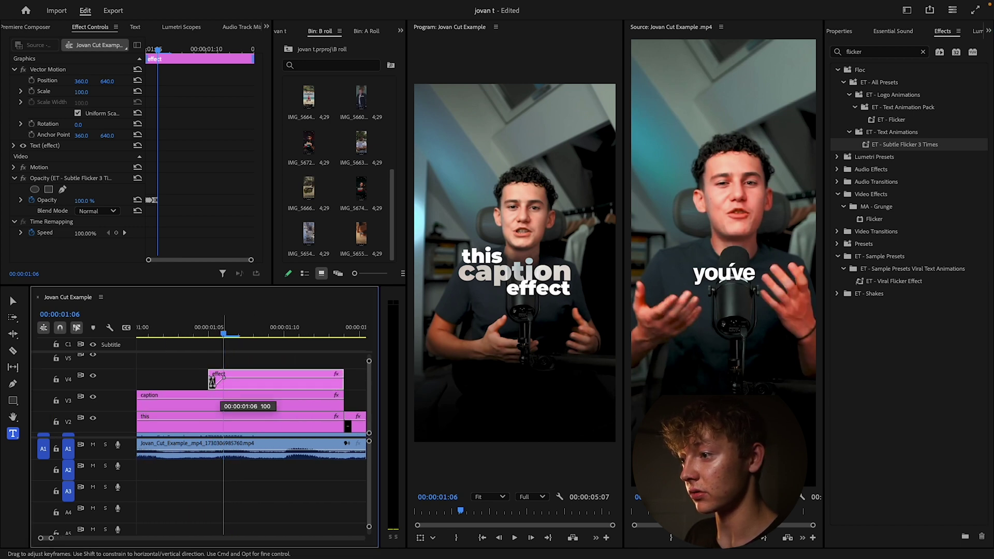
drag(242, 373, 242, 385)
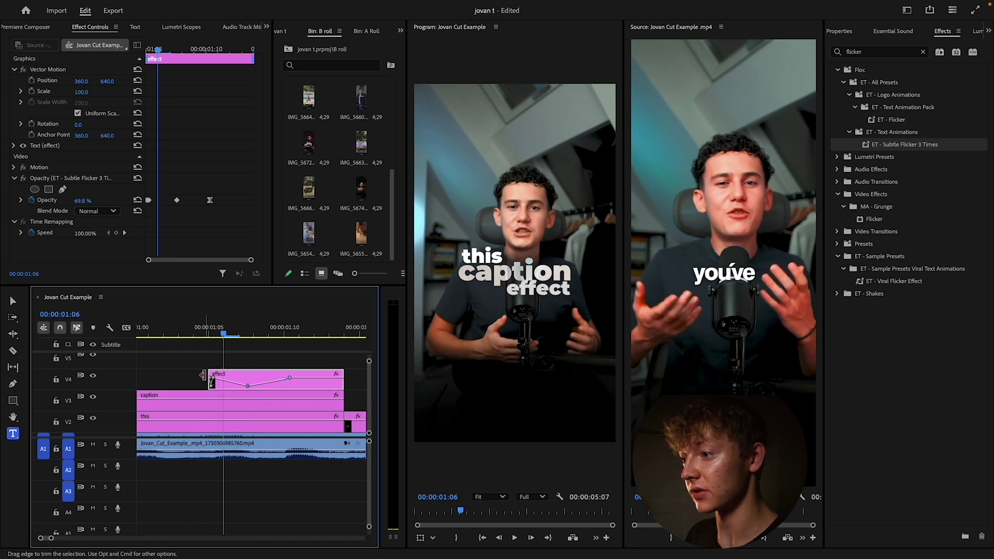
key(space)
key(minus)
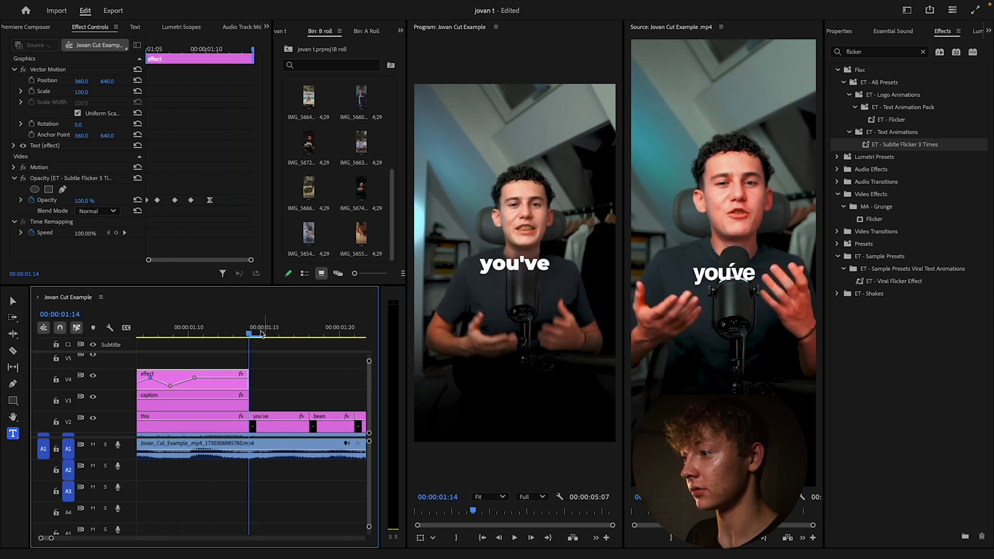
click(222, 334)
mouse_move(217, 335)
mouse_down()
mouse_move(203, 335)
mouse_move(226, 336)
mouse_up()
click(174, 335)
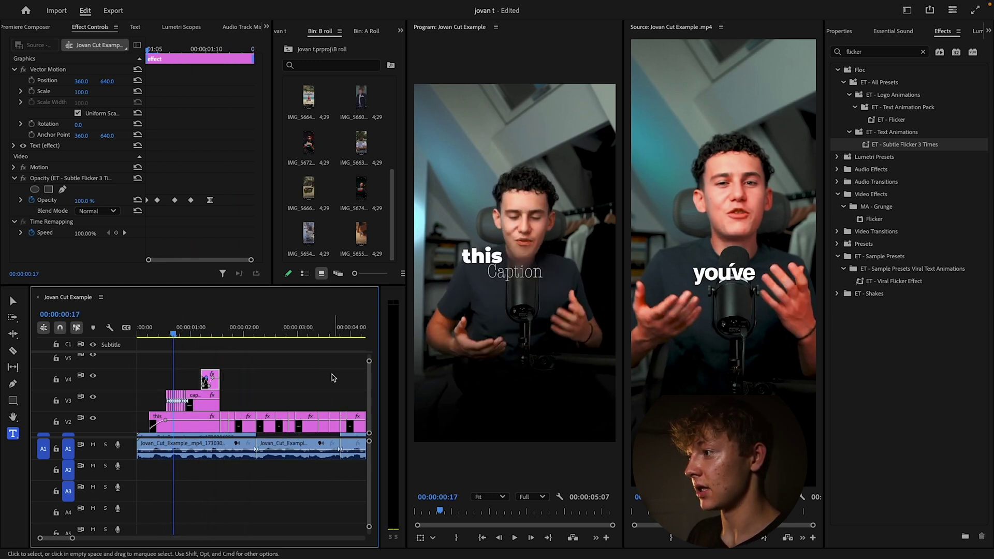
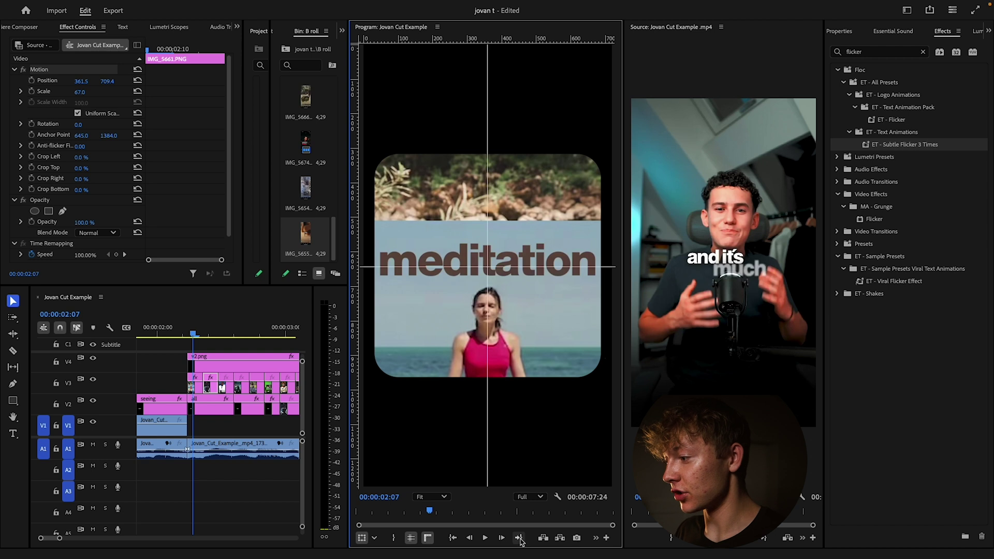
Step: Review the Program monitor's ruler and guide controls in the Button Editor, and pull a vertical guide from the ruler to the frame's centre
click(607, 539)
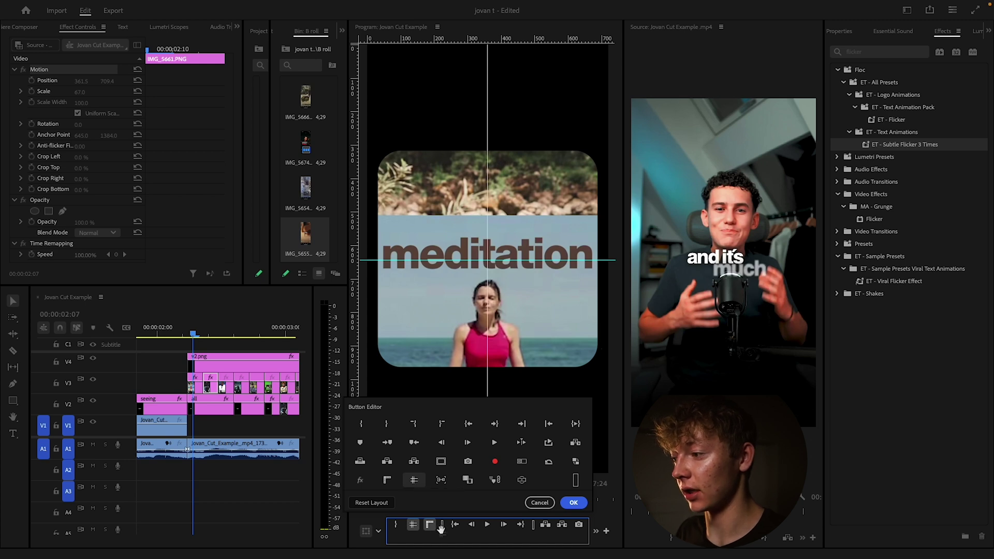
click(579, 509)
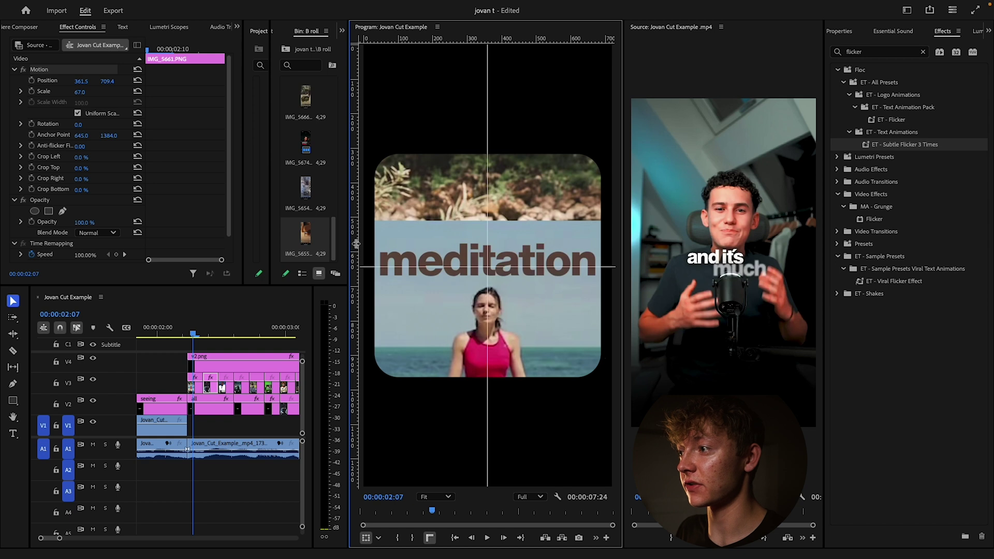
drag(356, 243, 488, 282)
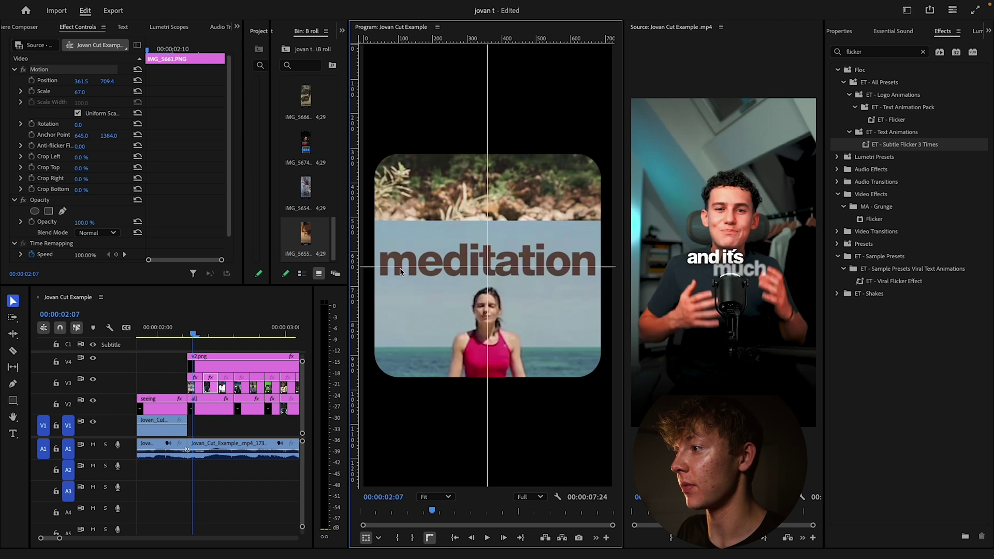
Step: Move the horizontal guide to the caption's middle, set the image's vertical position at 00:00:02:10 to 694.4, and play back the sequence
drag(400, 267, 400, 263)
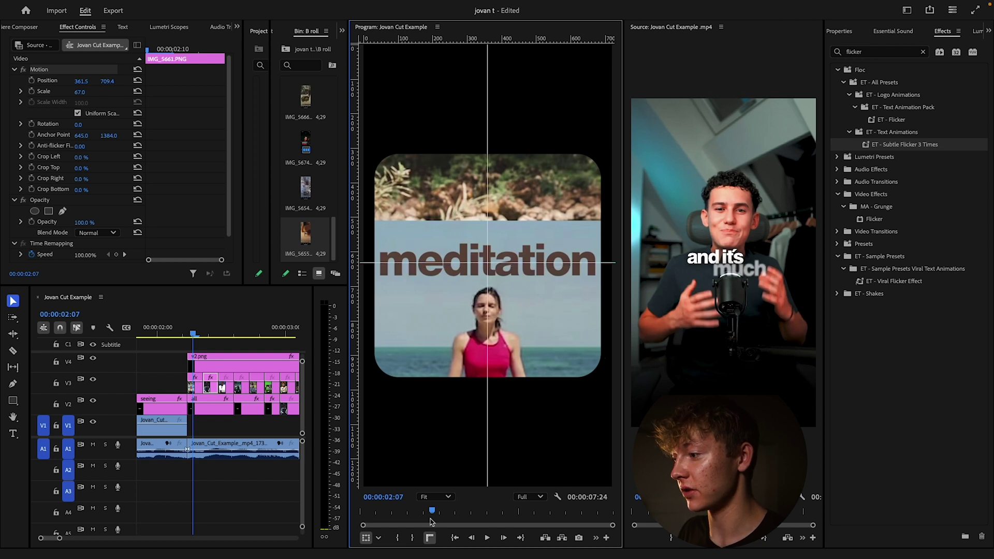
drag(432, 514, 436, 512)
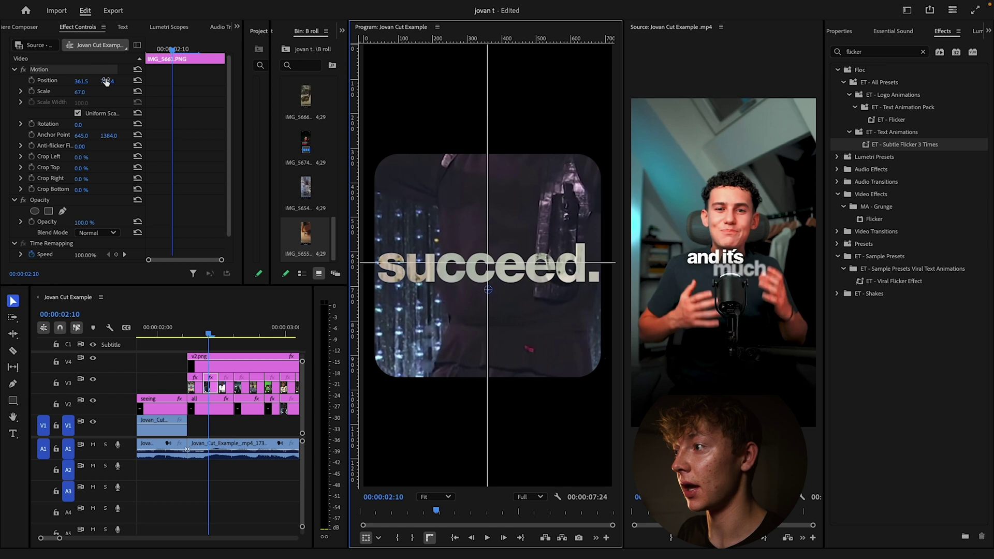
drag(106, 82, 98, 81)
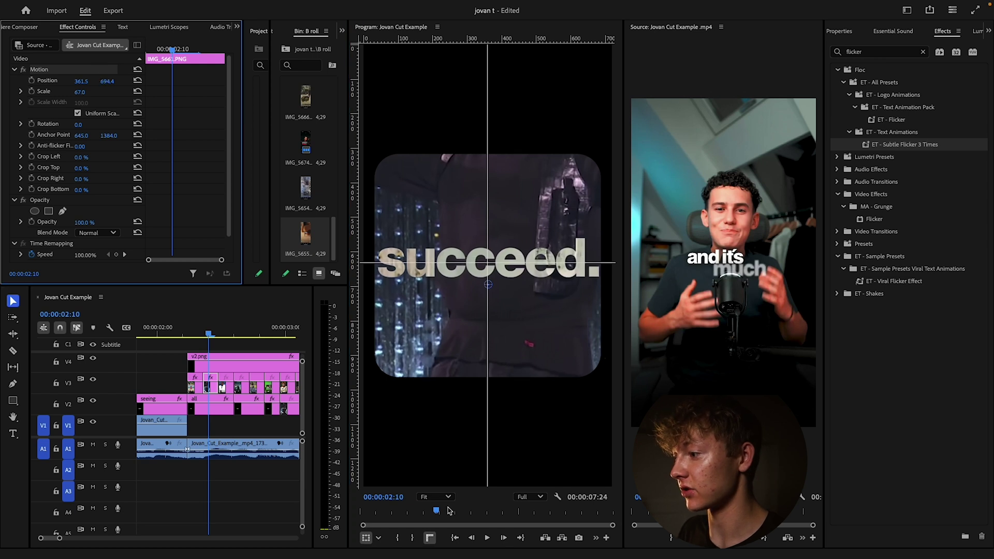
drag(439, 511, 437, 511)
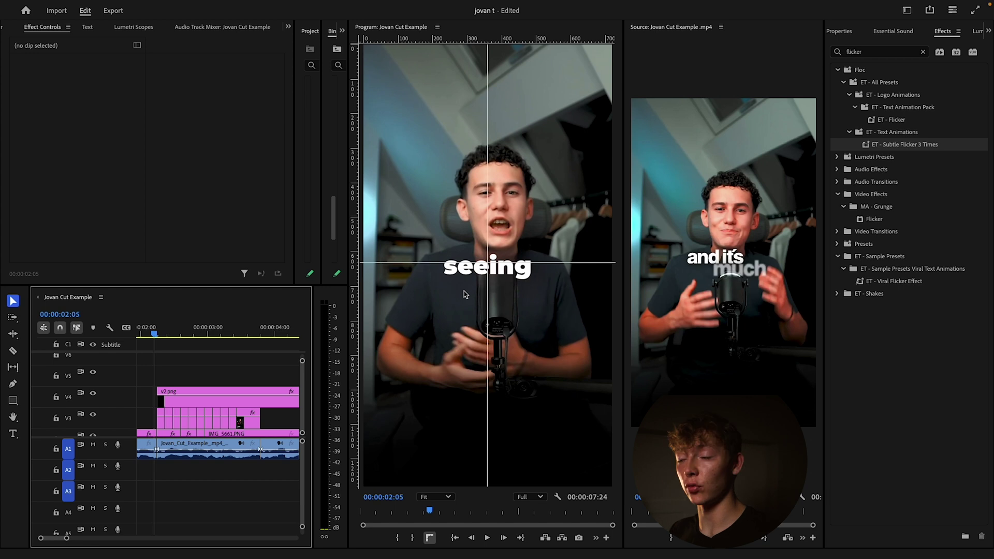
scroll(171, 393, down, 2)
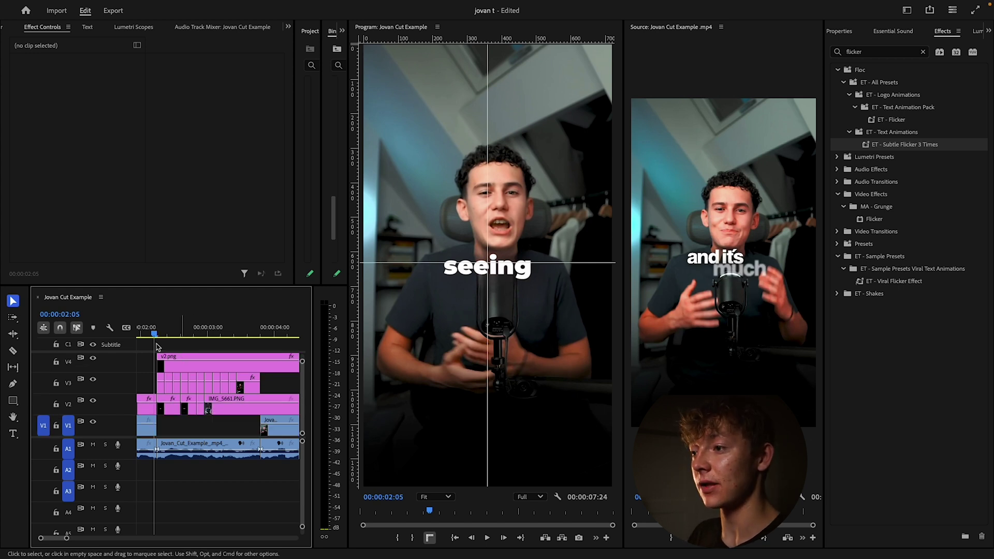
click(146, 334)
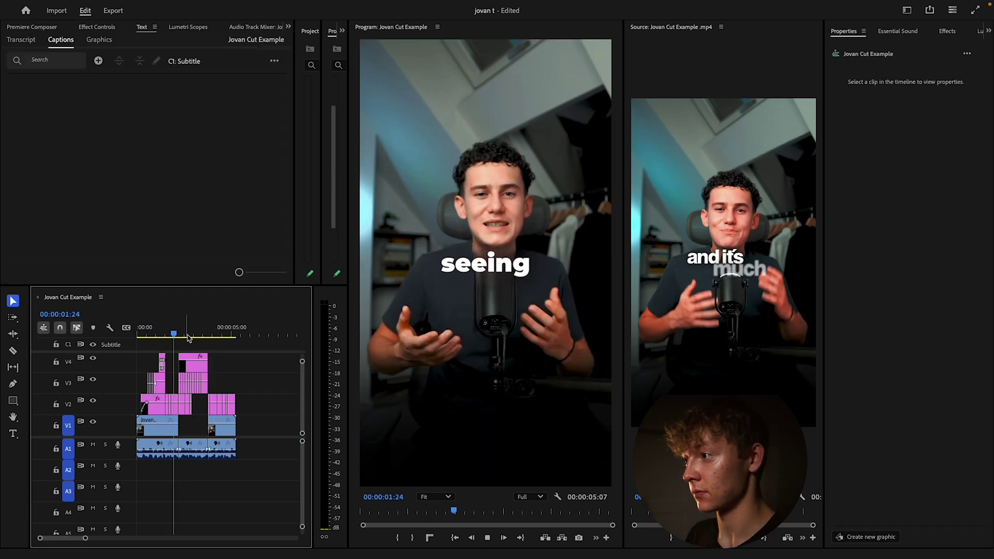
key(space)
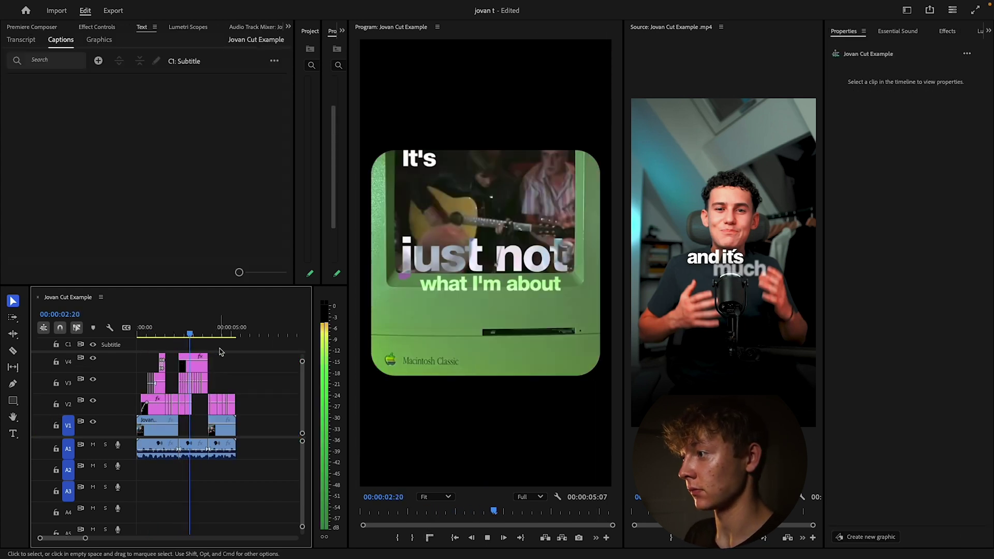
key(space)
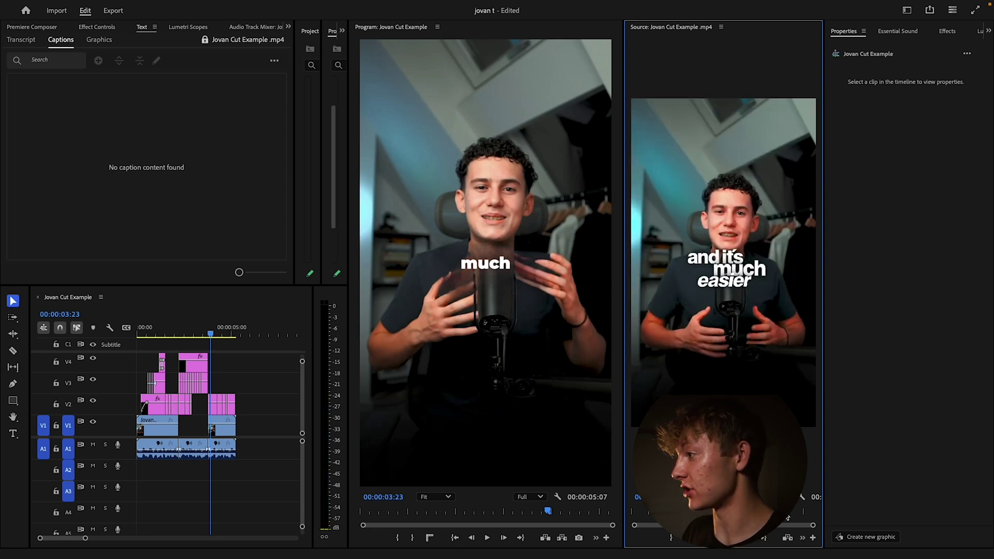
Step: Stack the captions after the B-roll by moving the "much" clip to V3 and the "easier" clip to V4
key(space)
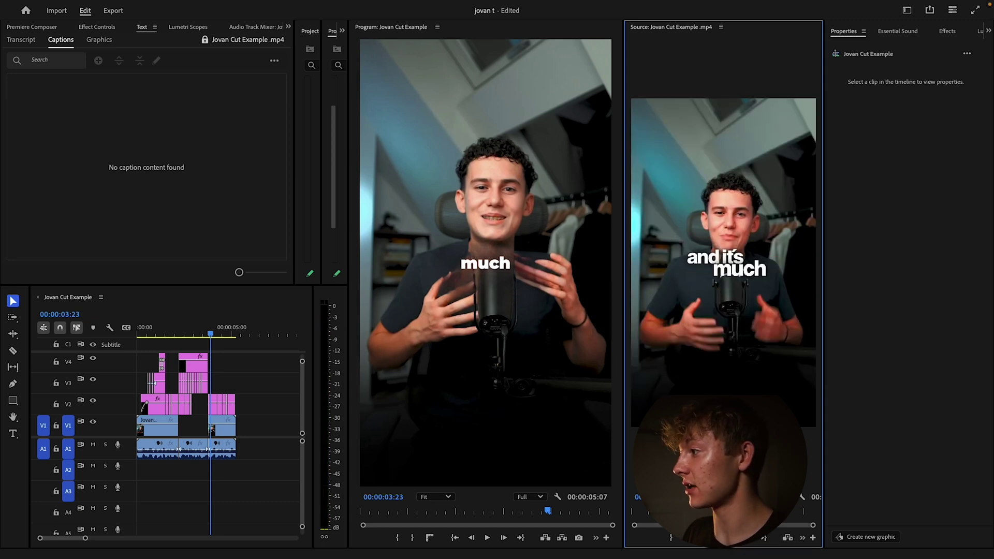
scroll(229, 386, up, 5)
scroll(228, 387, left, 3)
scroll(228, 387, up, 3)
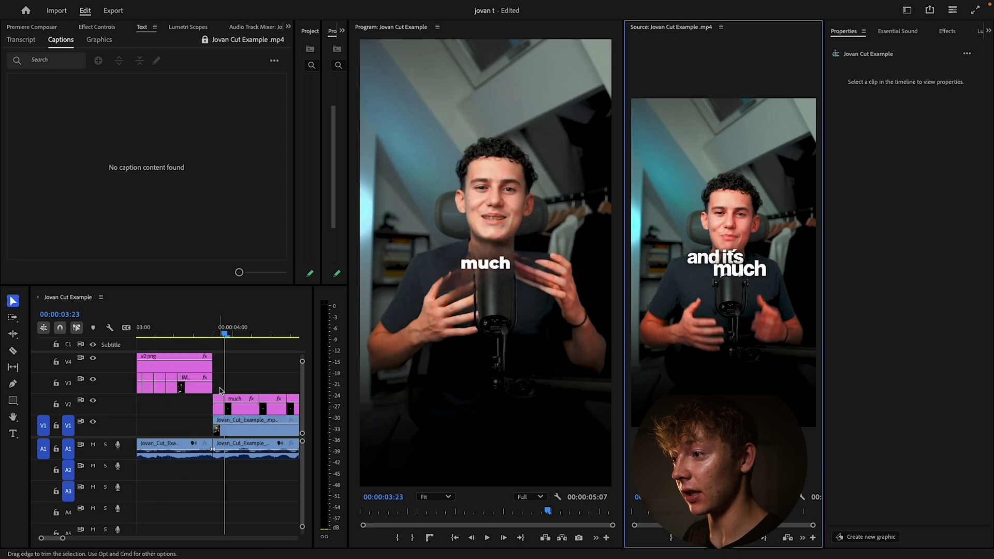
click(220, 413)
drag(242, 409, 219, 365)
scroll(245, 391, right, 3)
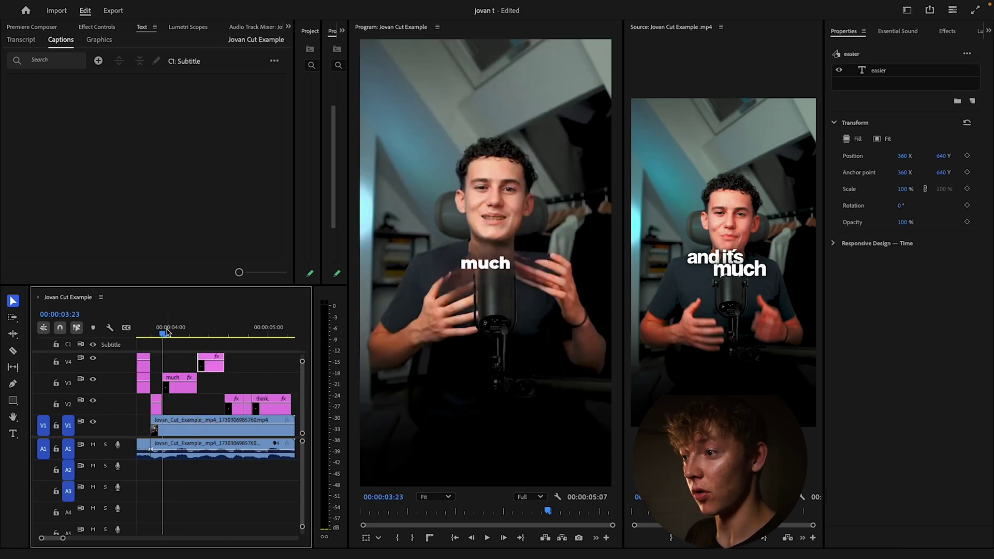
Step: Open the "it's" caption text for editing at 00:00:03:21, and extend the "much" clip on V3 to the end of "easier"
click(159, 333)
double_click(490, 263)
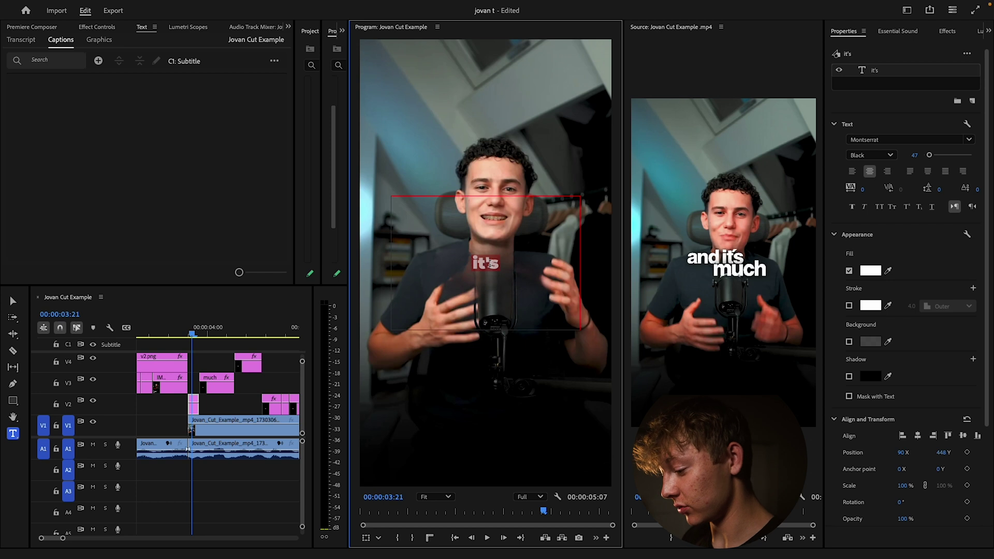
drag(234, 385, 268, 385)
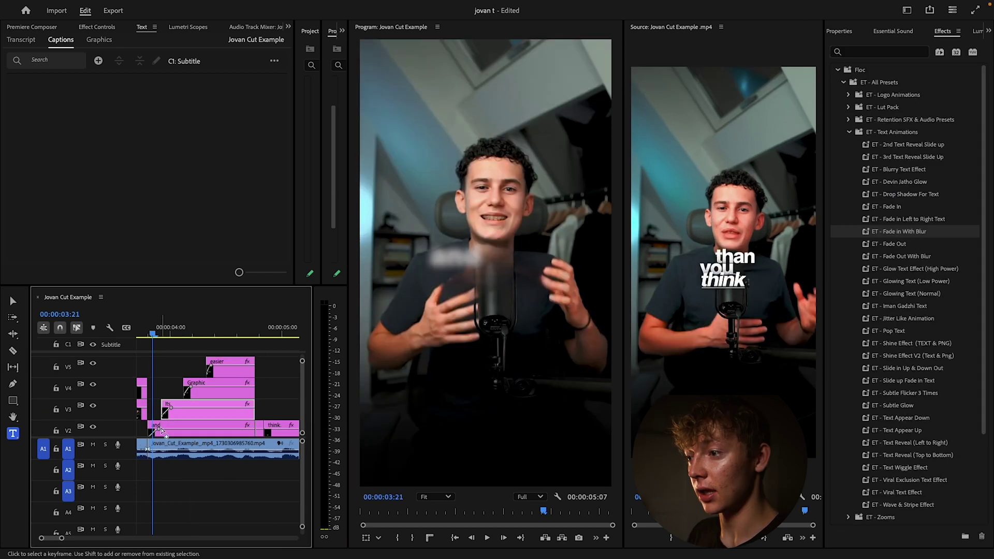
Step: Apply the ET - Fade in with Blur V2 preset to the "and", "Its", "much" and "easier" clips together, and play back the result
click(160, 429)
drag(154, 335, 155, 335)
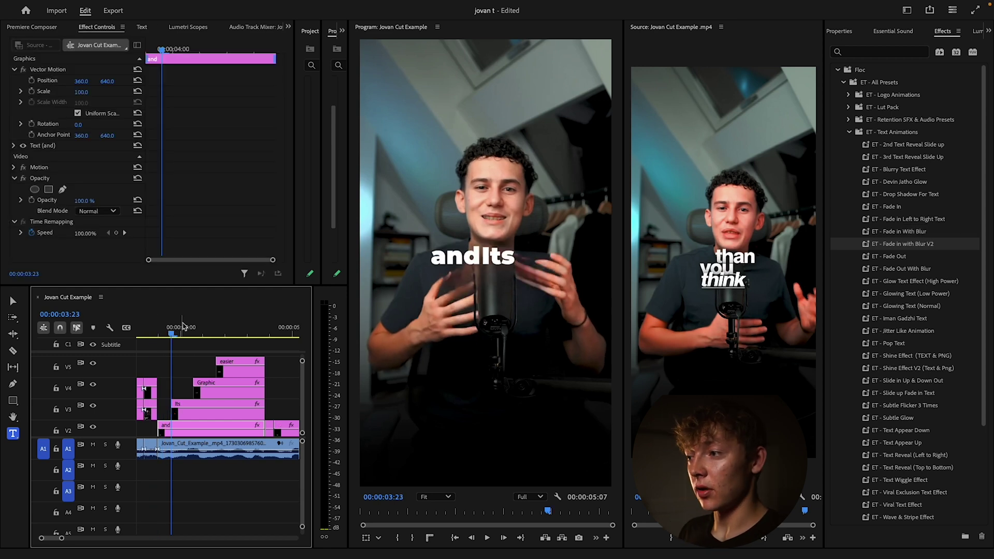
drag(312, 337, 320, 338)
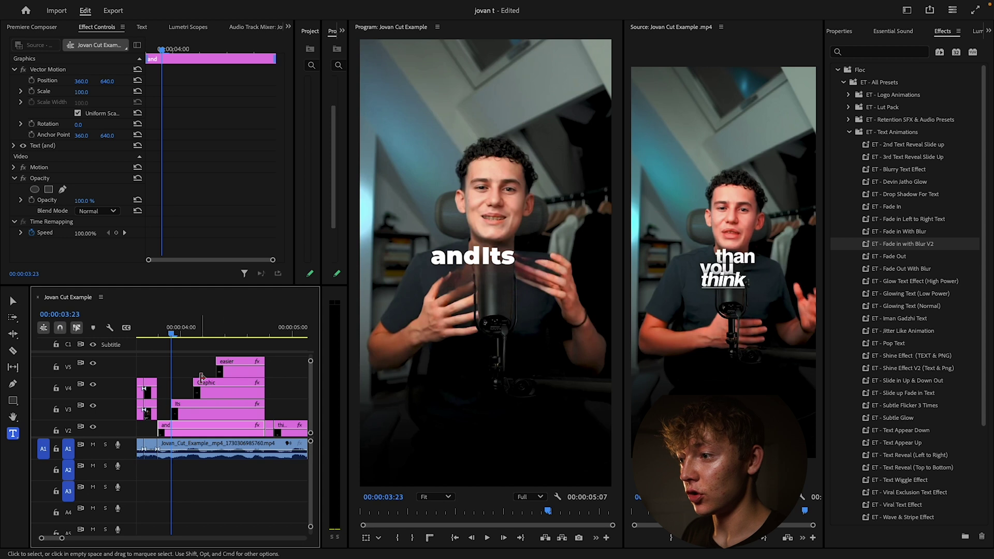
drag(180, 364, 231, 431)
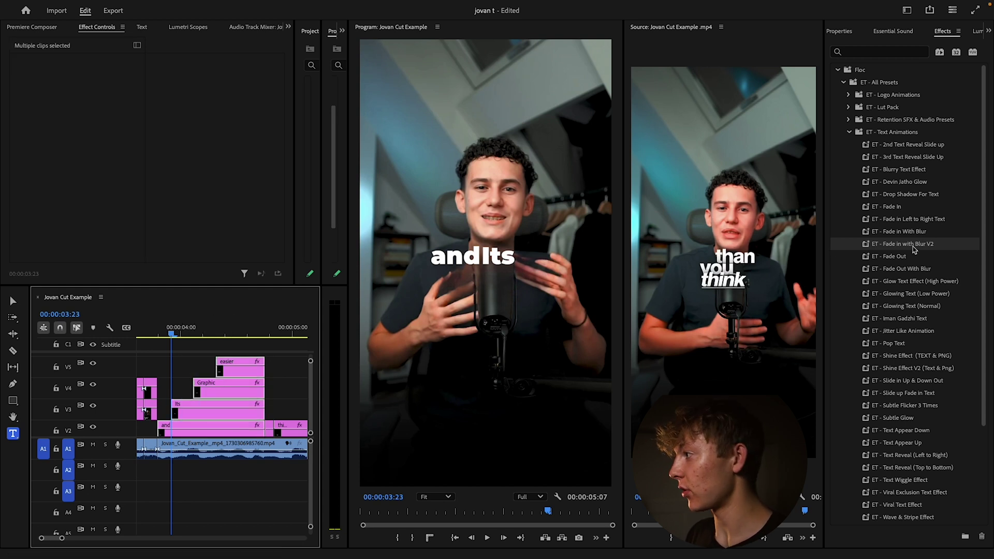
drag(915, 246, 229, 388)
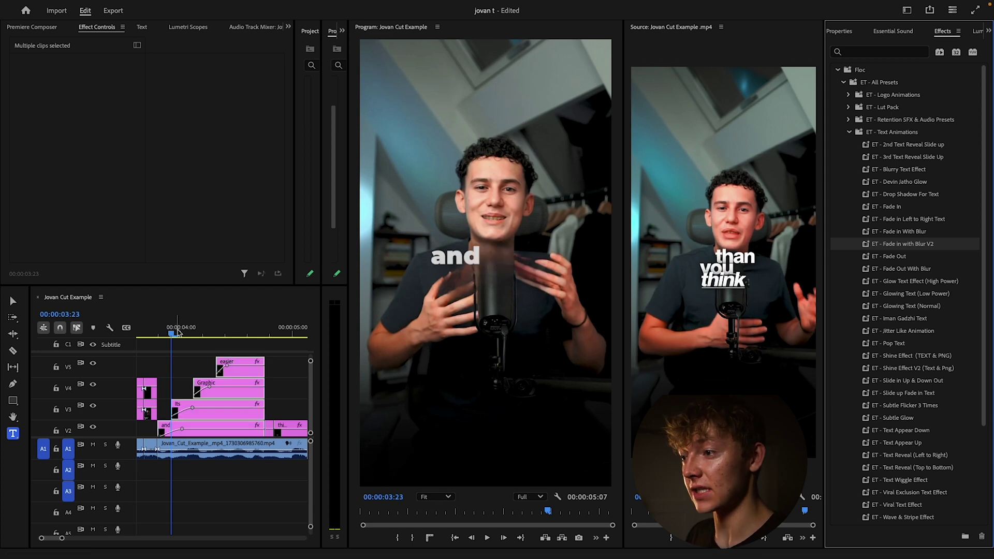
click(160, 336)
key(space)
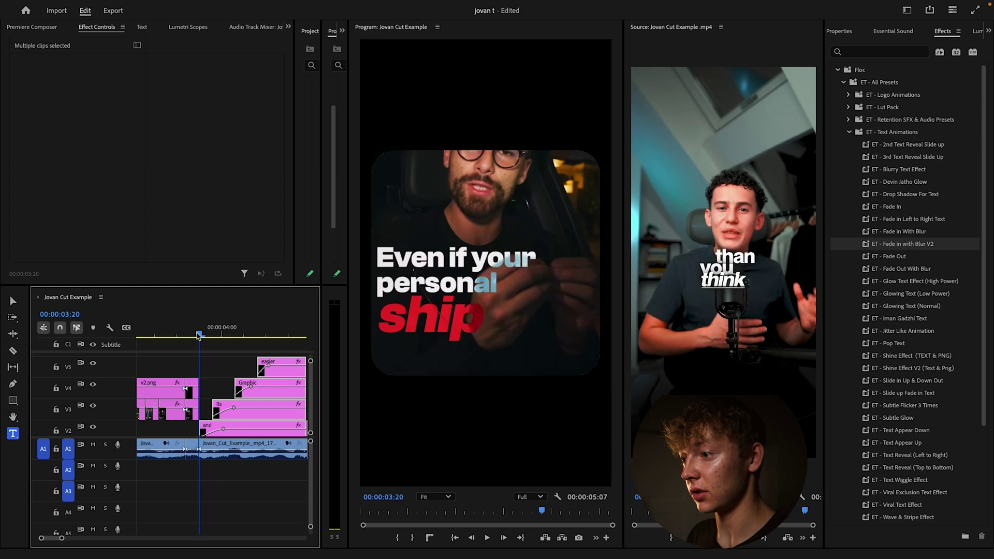
click(203, 335)
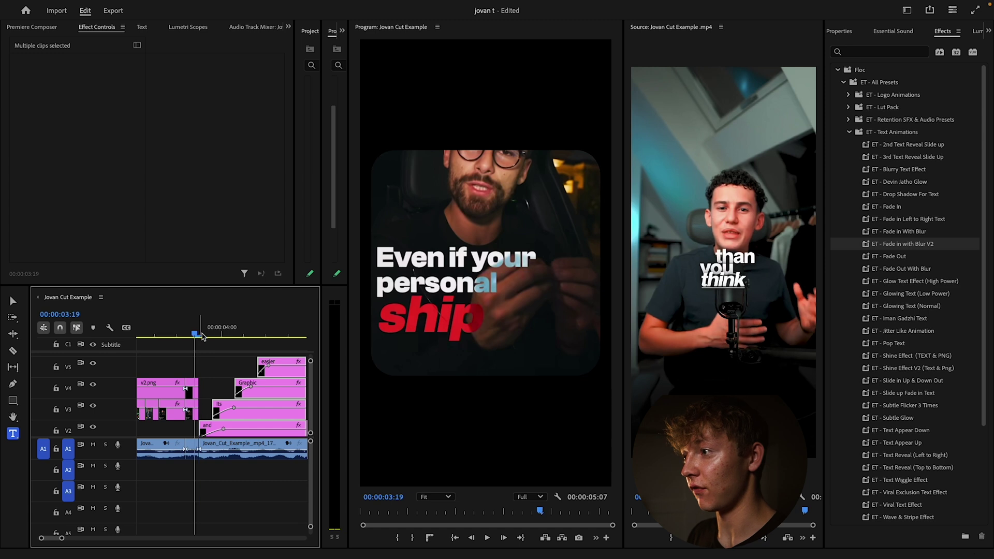
key(space)
key(space)
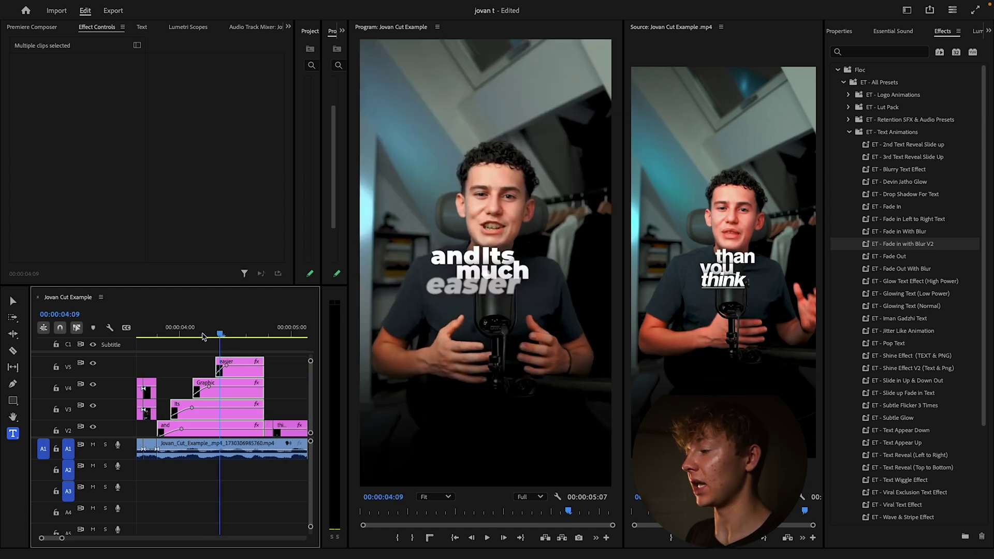
Step: Lengthen the fade-ins of the four stacked caption clips by moving their end keyframes further along, and play back the result
drag(226, 365, 198, 429)
drag(221, 334, 152, 335)
key(space)
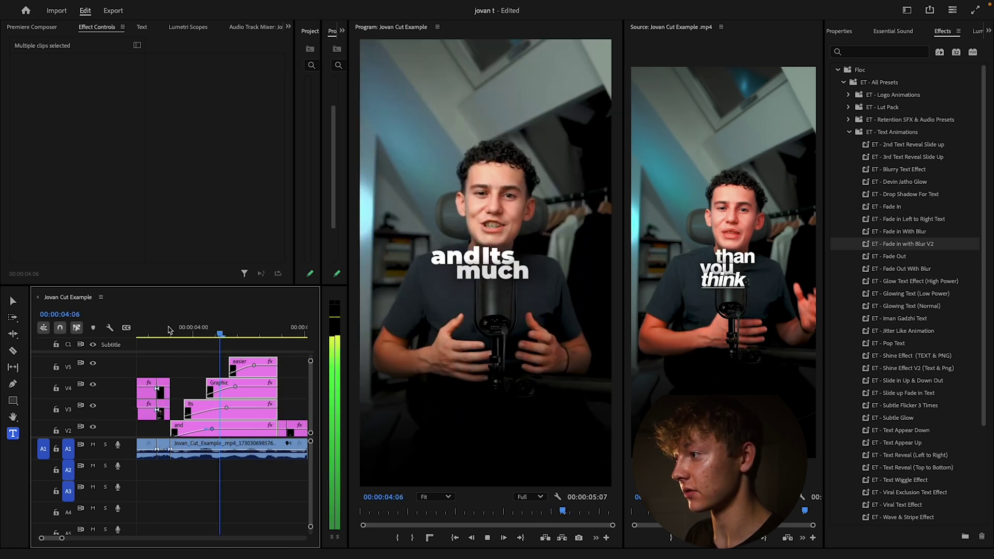
key(space)
click(259, 358)
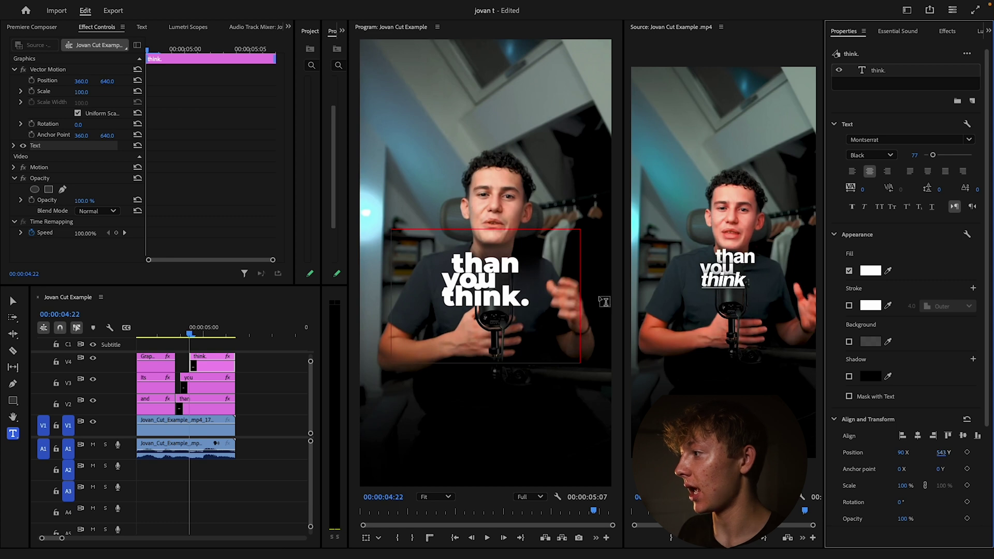
Step: Set the "think." caption's horizontal position to 82 and make the word faux italic
drag(904, 455, 894, 452)
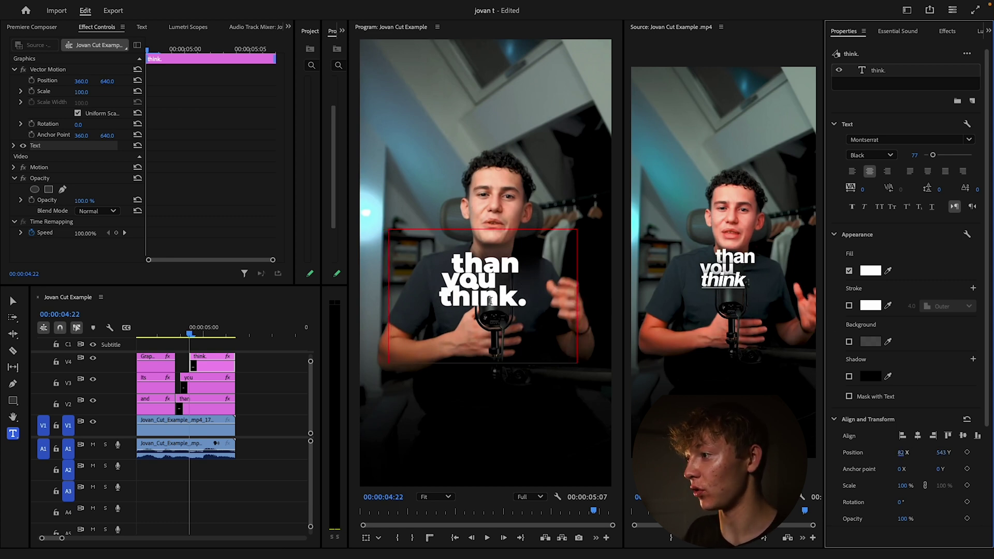
double_click(490, 301)
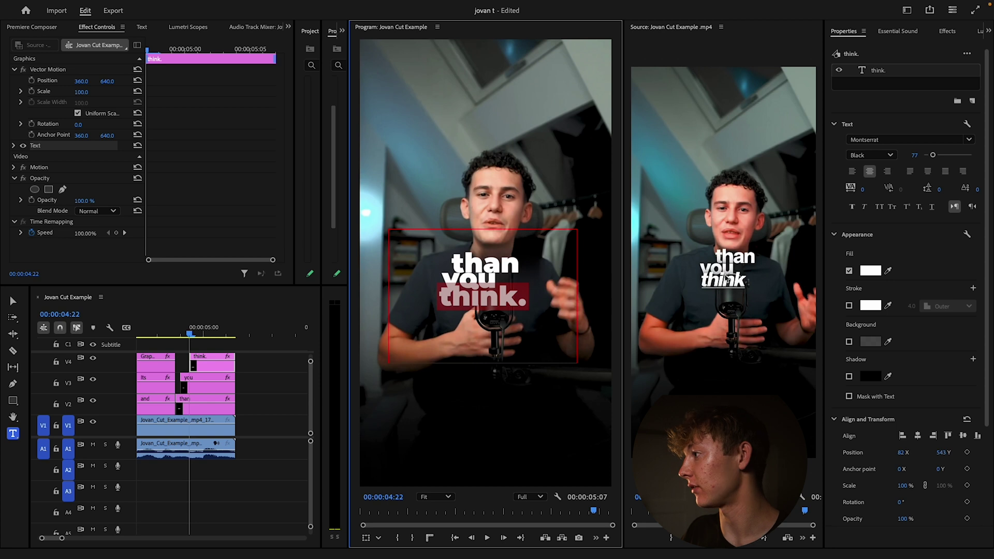
click(864, 207)
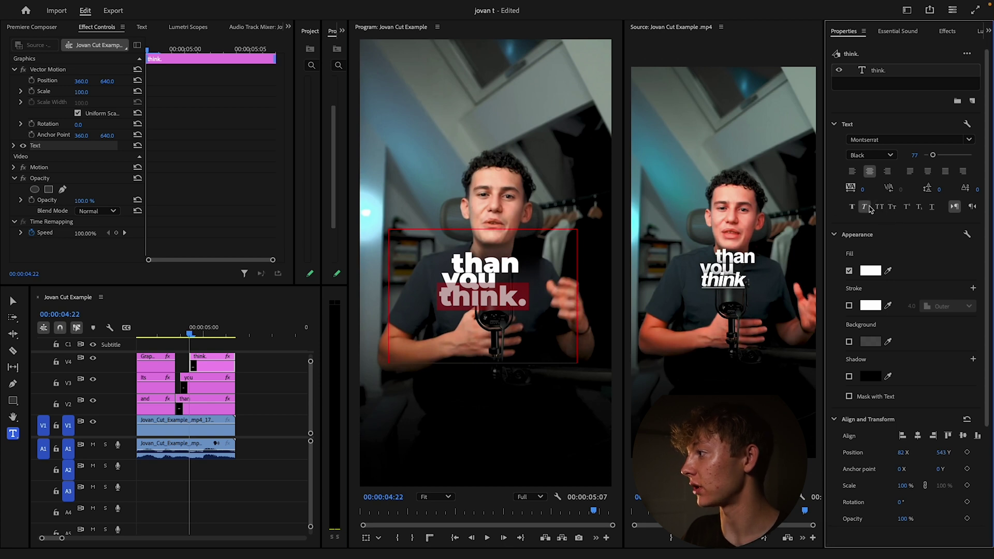
click(275, 390)
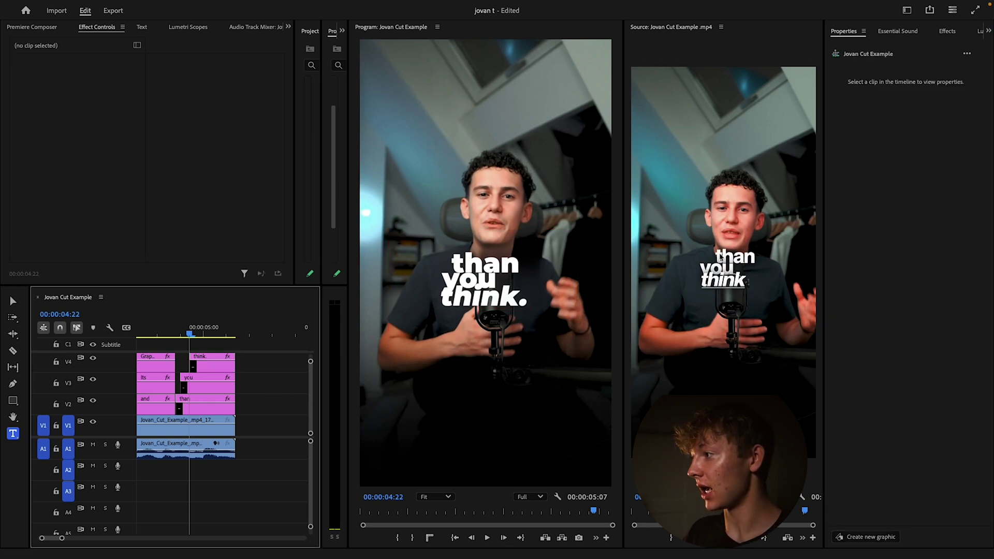
Step: Enable a shadow on the "think." text layer with a size of 13.1 and a blur of 250
click(214, 367)
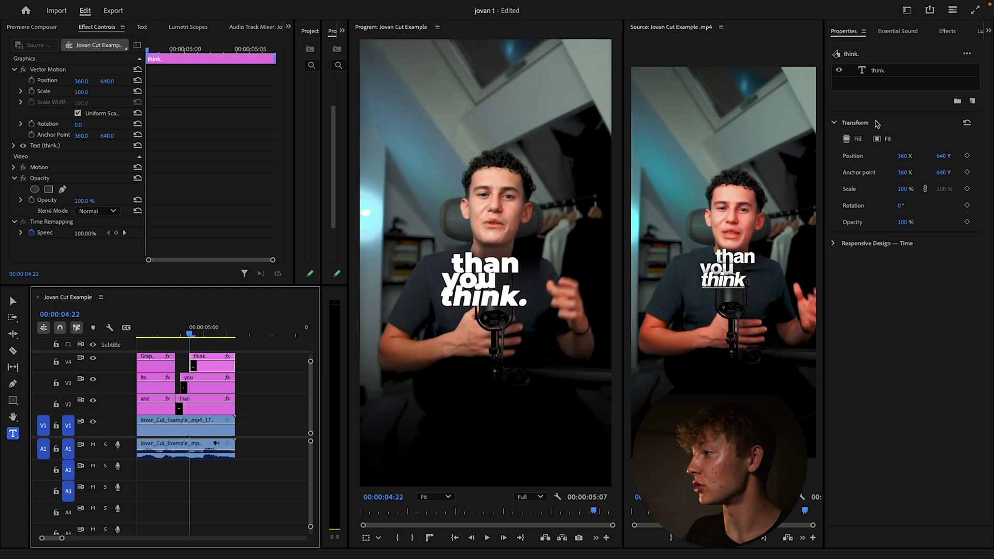
click(877, 71)
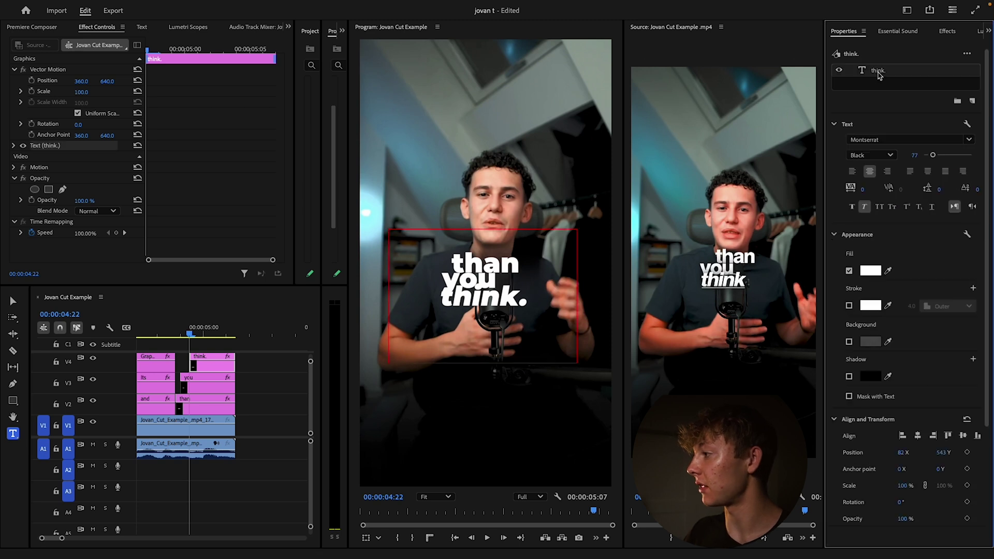
click(849, 377)
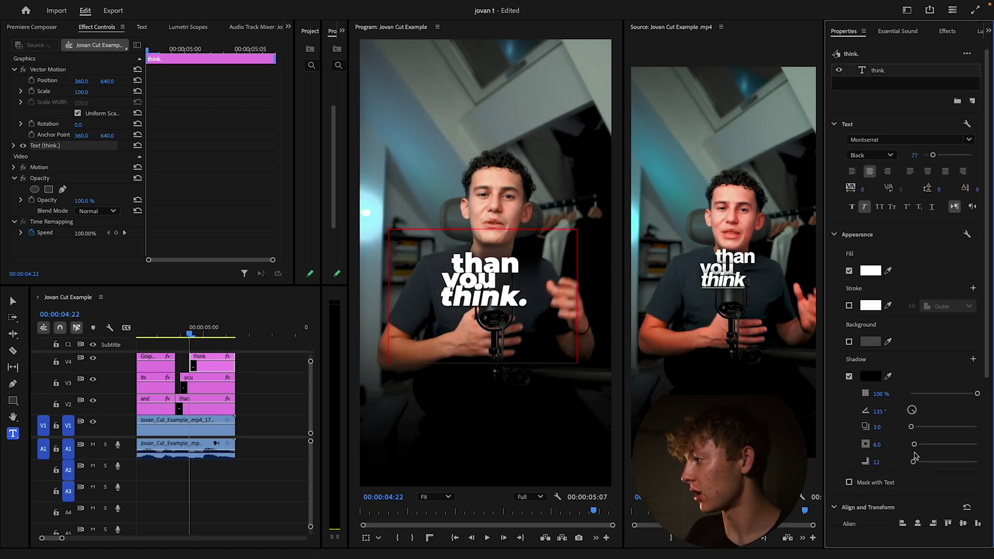
drag(915, 464, 984, 463)
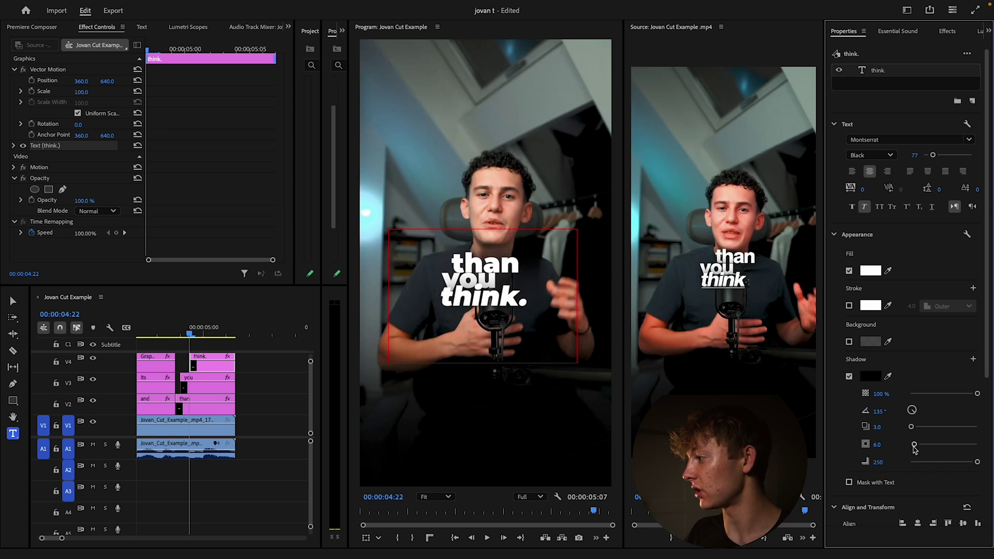
mouse_move(914, 450)
mouse_down()
mouse_move(949, 449)
mouse_move(926, 452)
mouse_up()
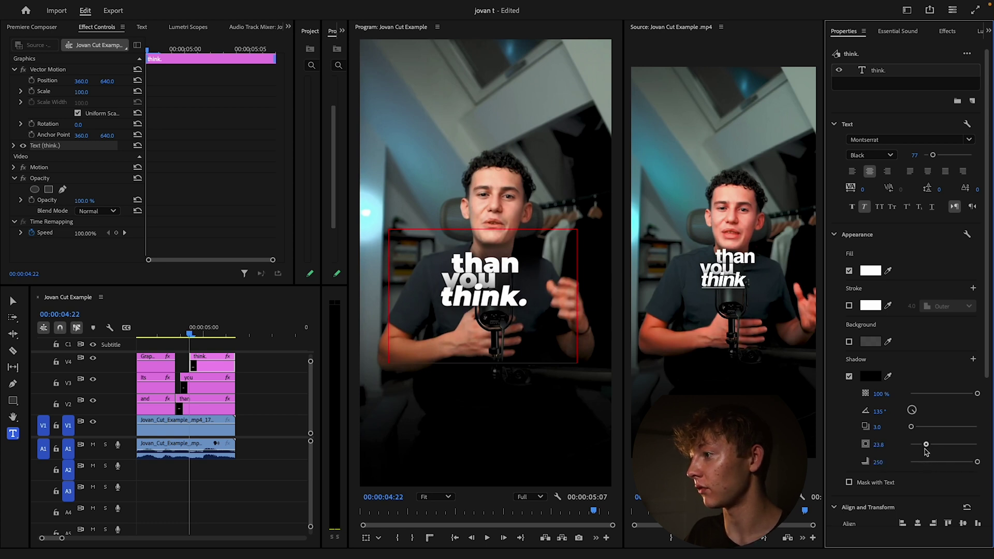
click(269, 406)
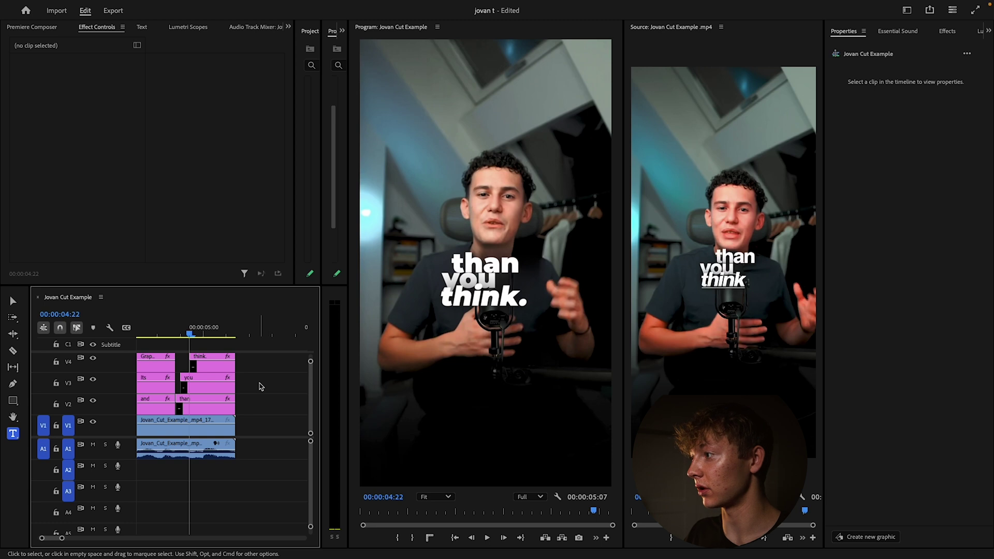
Step: Underline the word "think." in its caption text layer
click(233, 365)
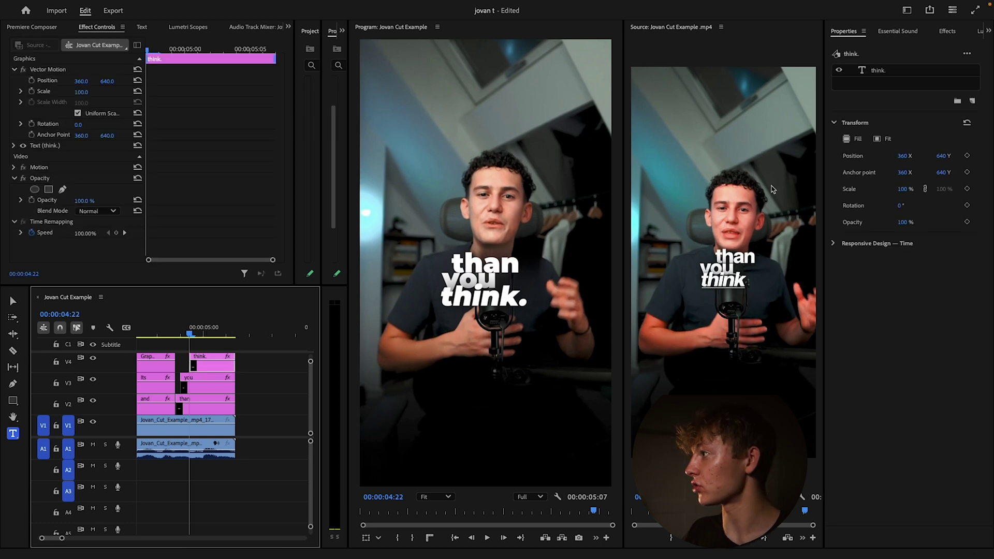
click(895, 70)
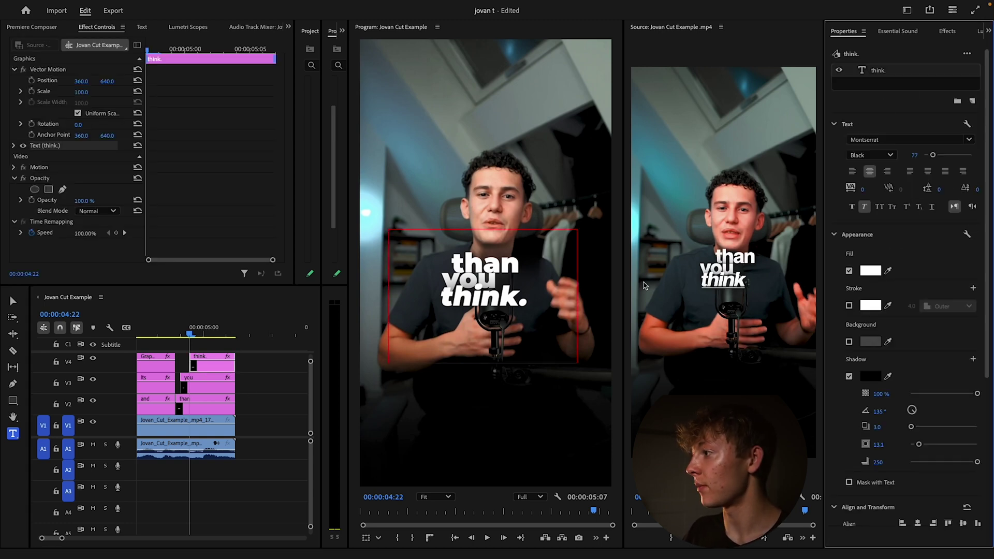
double_click(454, 302)
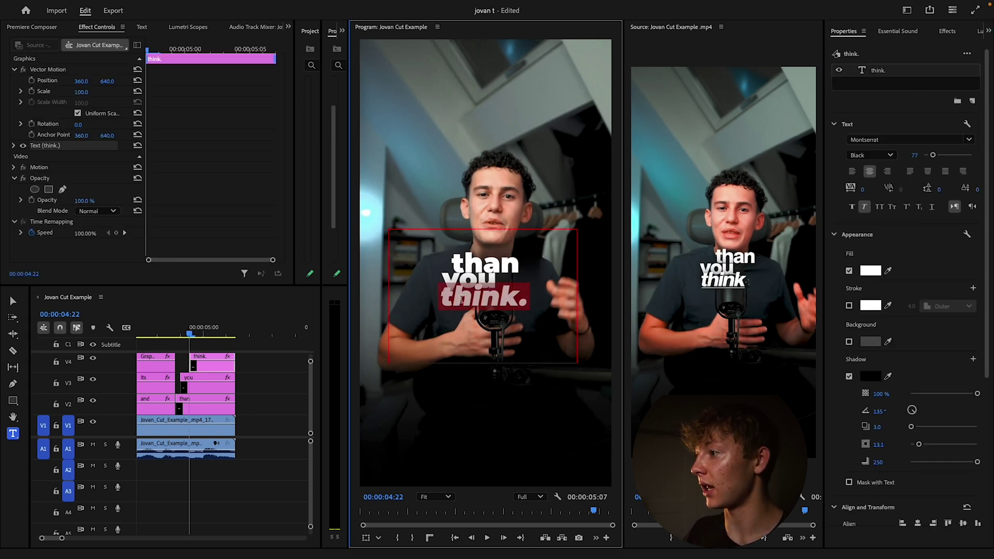
click(931, 207)
click(272, 383)
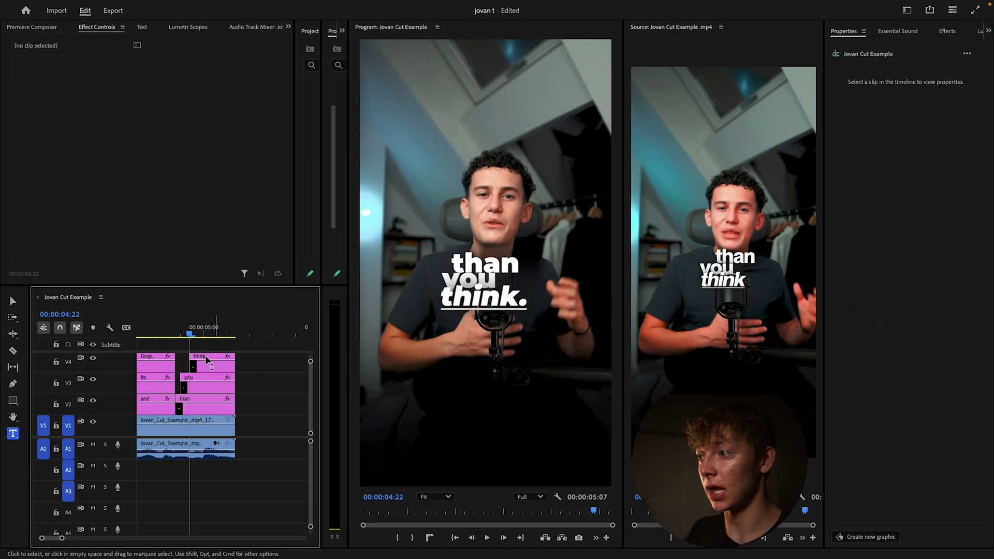
Step: Apply the ET - Fade in with Blur V2 preset to the "than", "you" and "think." clips together
drag(184, 334, 185, 334)
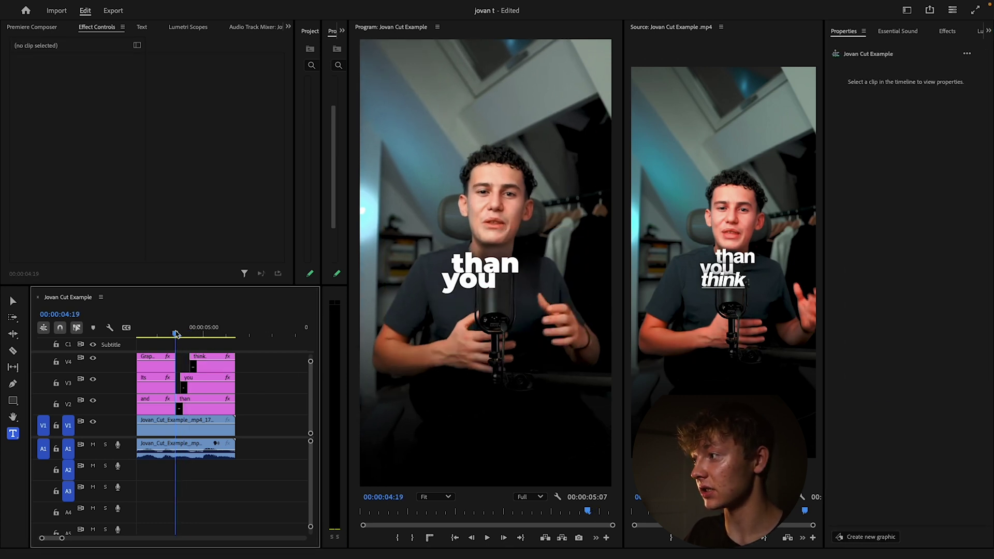
drag(263, 363, 192, 412)
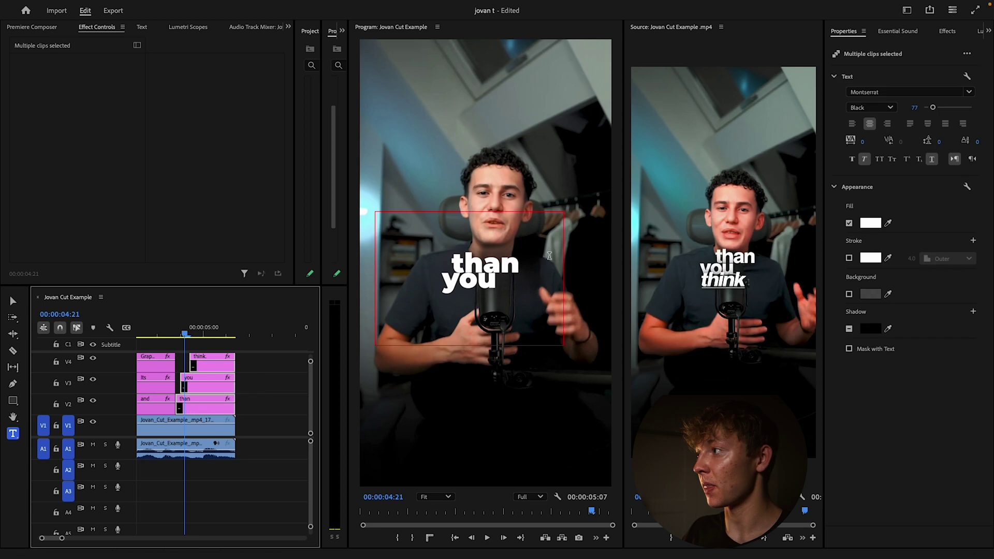
click(898, 32)
click(847, 31)
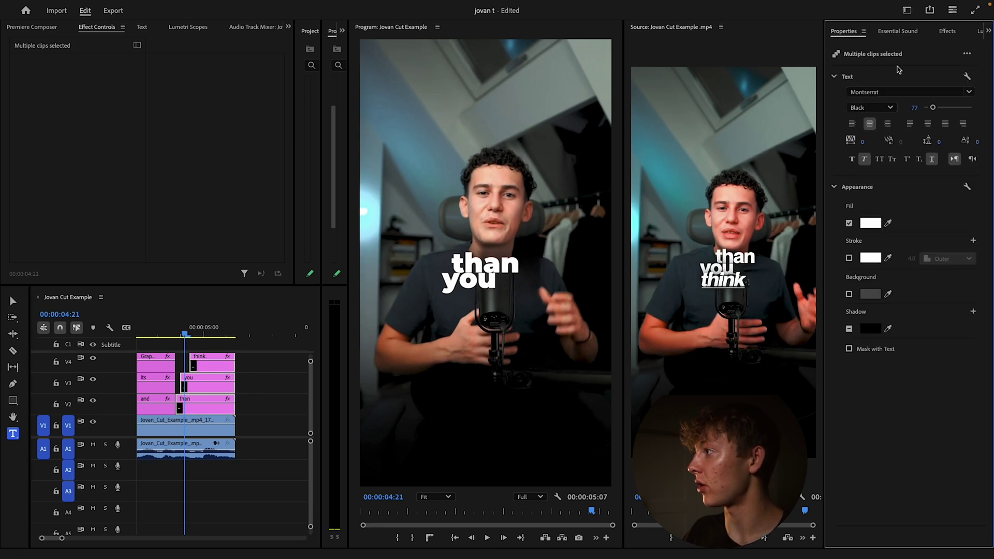
click(951, 32)
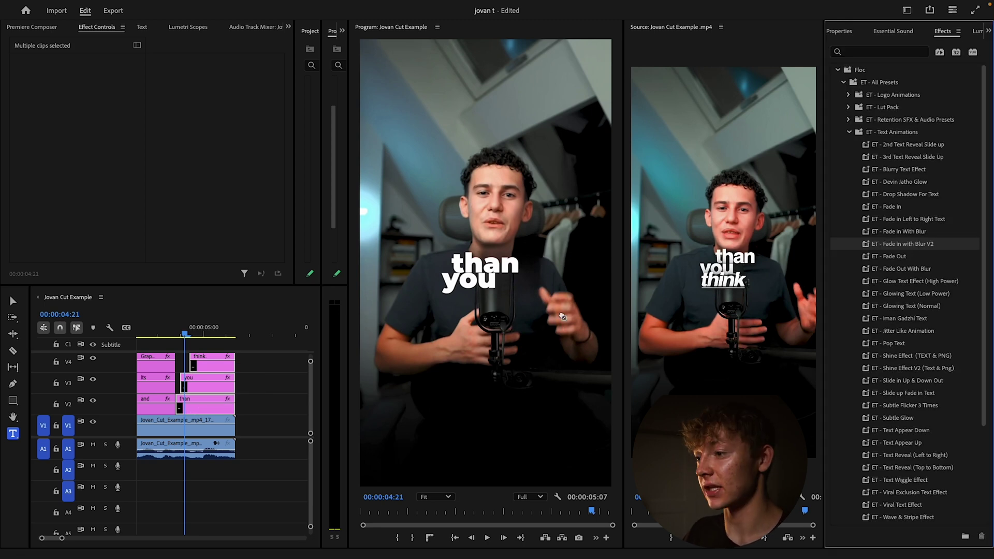
drag(563, 316, 210, 383)
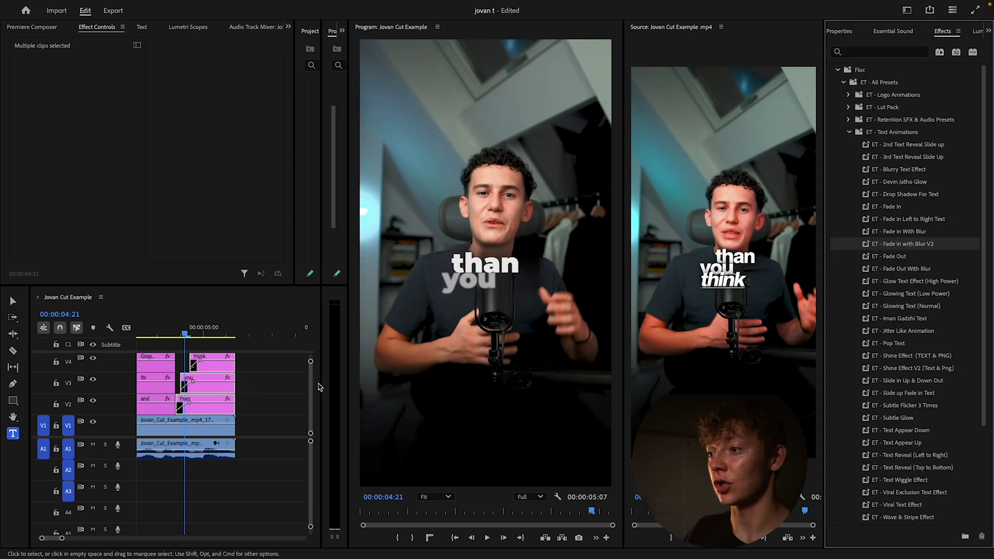
click(253, 383)
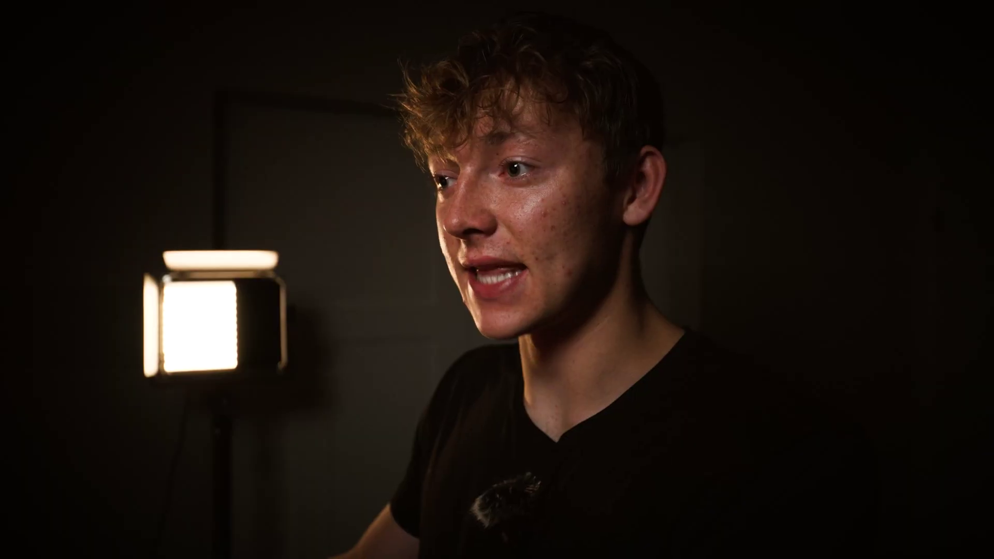